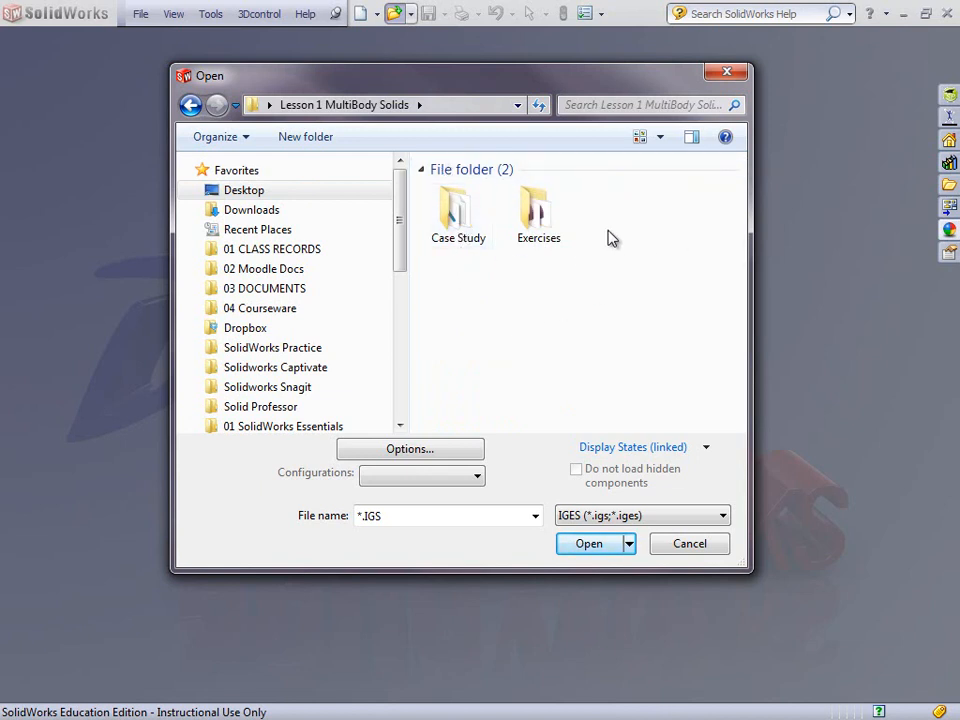
Step: Open the IGES file Legacy Data.IGS from the Case Study folder using the Part template
{"action": "double_click", "coordinate": [458, 222]}
{"action": "left_click", "coordinate": [474, 330]}
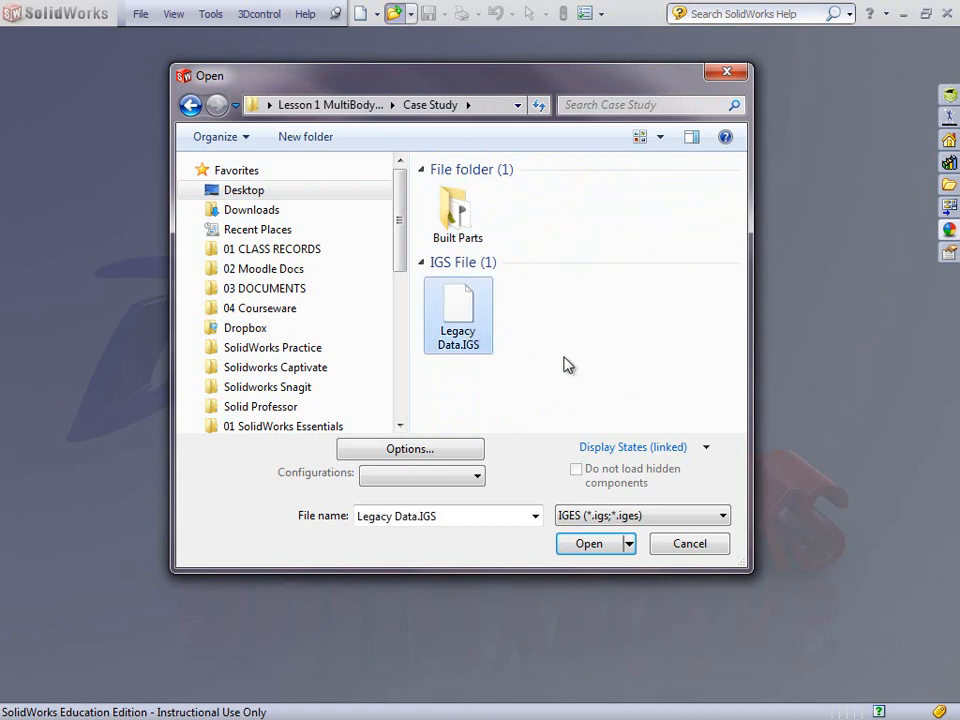
{"action": "left_click", "coordinate": [590, 546]}
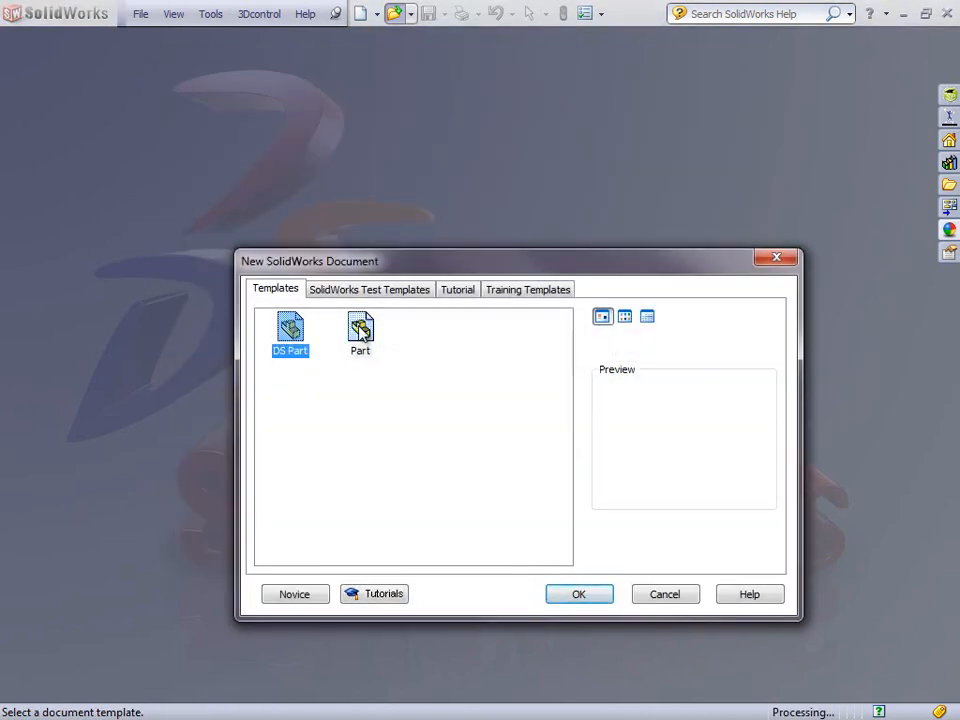
{"action": "left_click", "coordinate": [360, 336]}
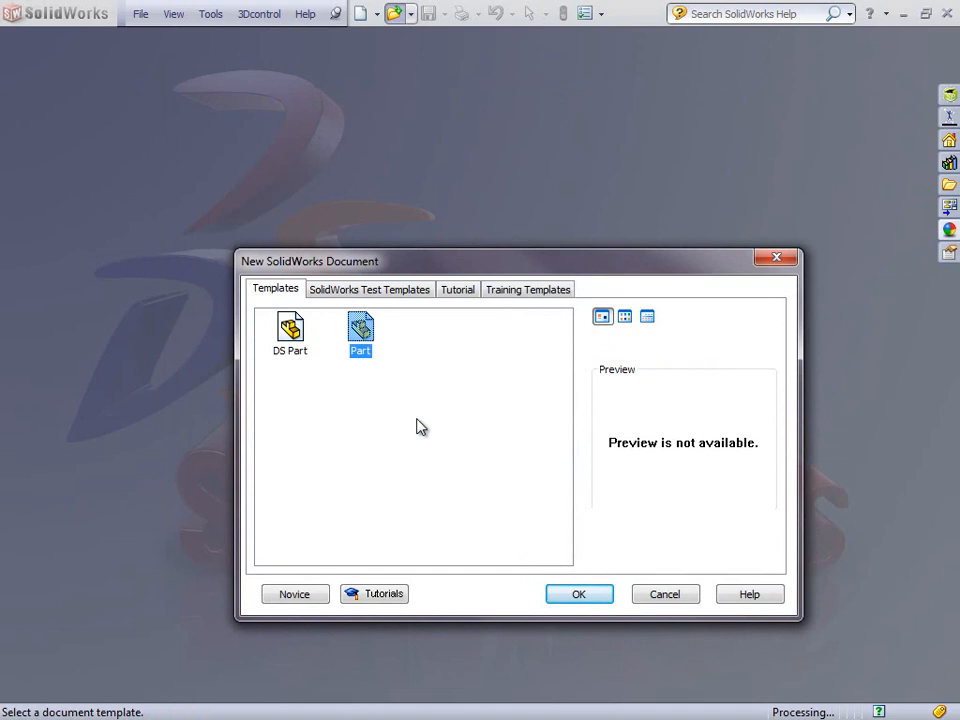
{"action": "left_click", "coordinate": [580, 595]}
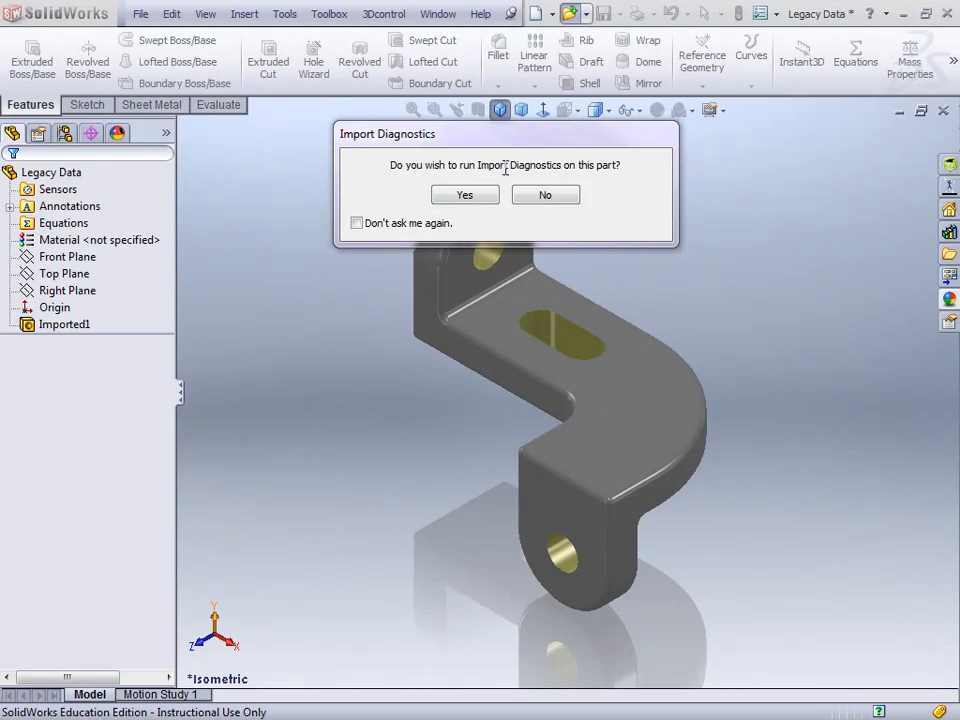
Step: Run Import Diagnostics on the imported part and heal all faulty faces
{"action": "left_click", "coordinate": [465, 197]}
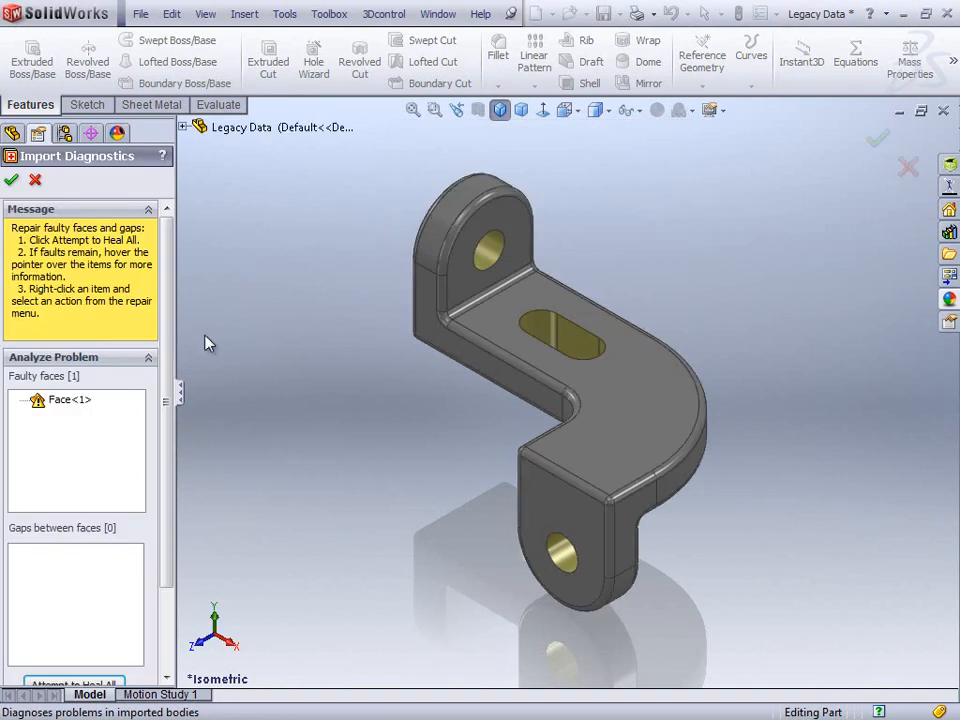
{"action": "scroll", "coordinate": [171, 388], "scroll_direction": "down", "scroll_amount": 3}
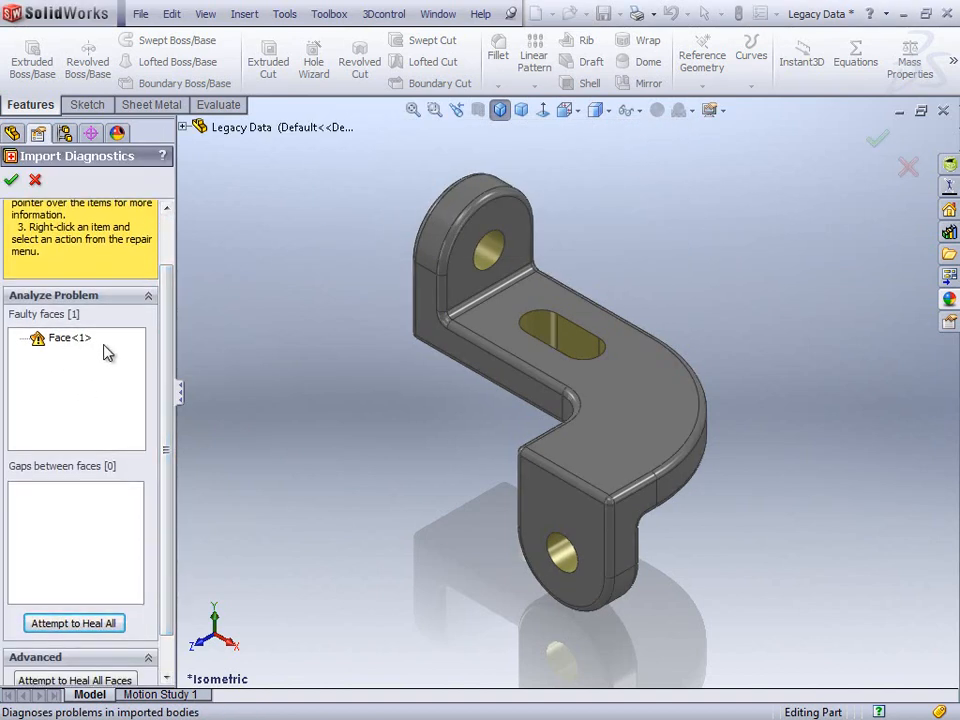
{"action": "left_click", "coordinate": [107, 624]}
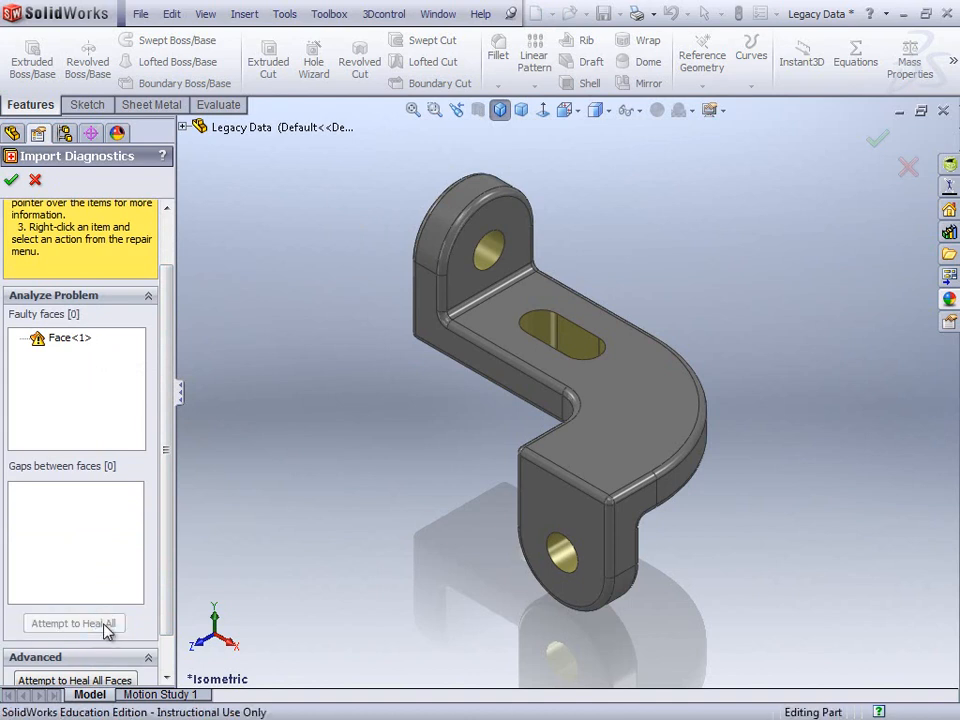
{"action": "scroll", "coordinate": [161, 255], "scroll_direction": "up", "scroll_amount": 2}
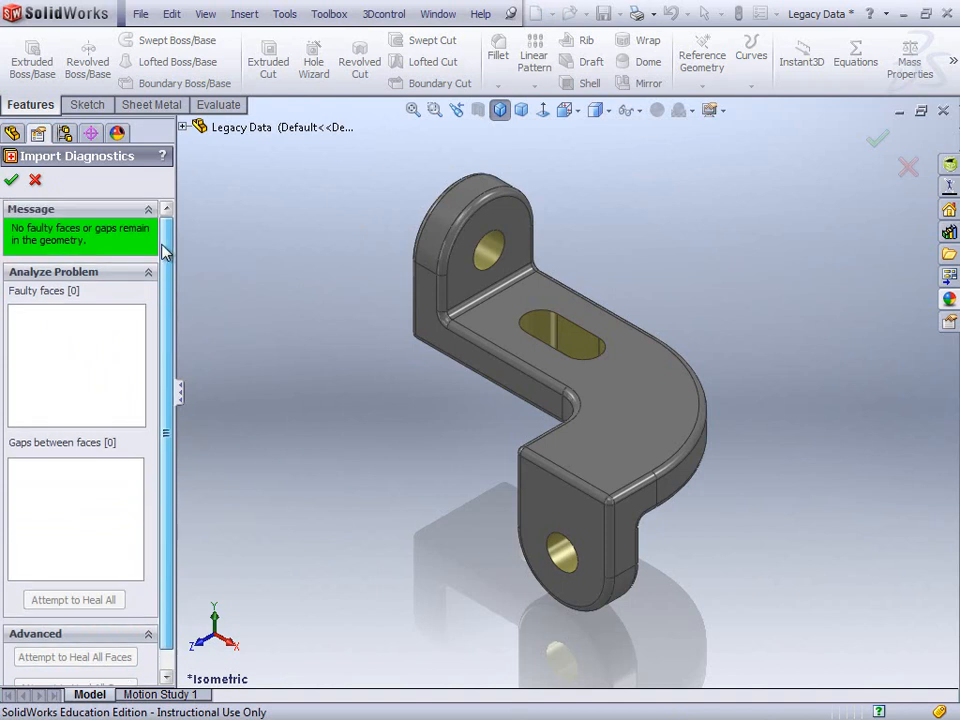
{"action": "left_click", "coordinate": [12, 180]}
Step: Decline feature recognition and highlight the imported body in the model to check it
{"action": "left_click_drag", "start_coordinate": [451, 290], "coordinate": [323, 391]}
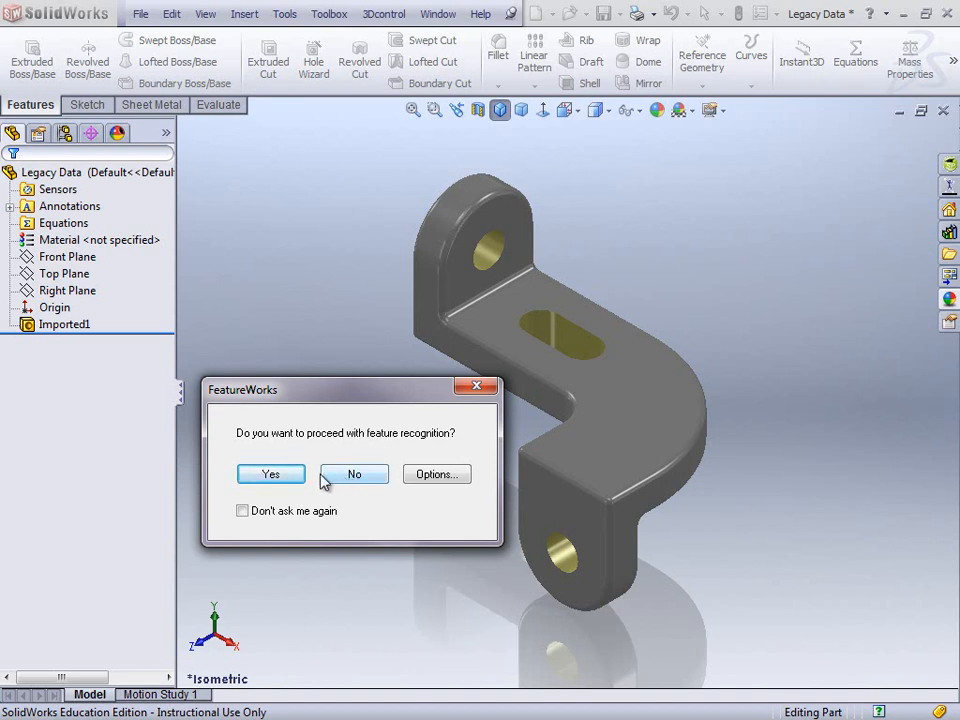
{"action": "left_click", "coordinate": [354, 476]}
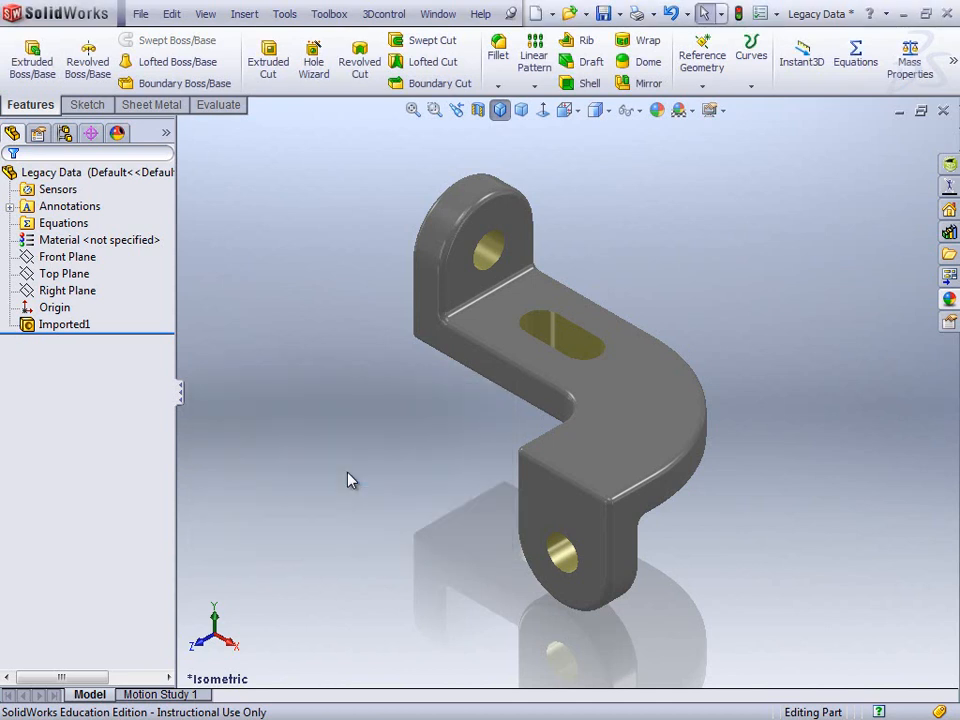
{"action": "left_click", "coordinate": [70, 328]}
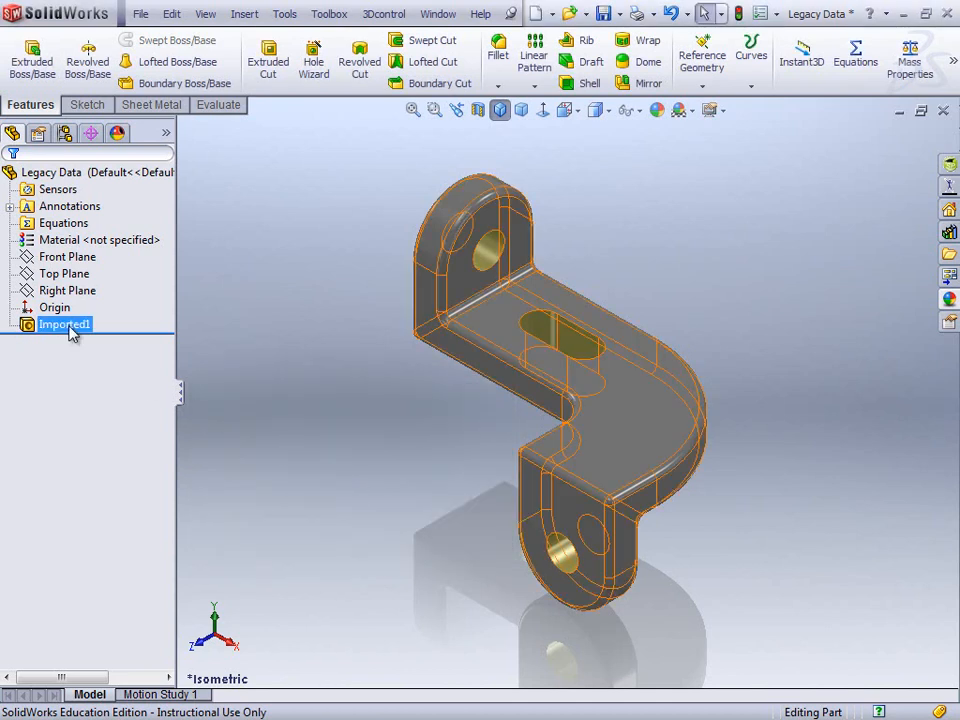
{"action": "left_click", "coordinate": [370, 361]}
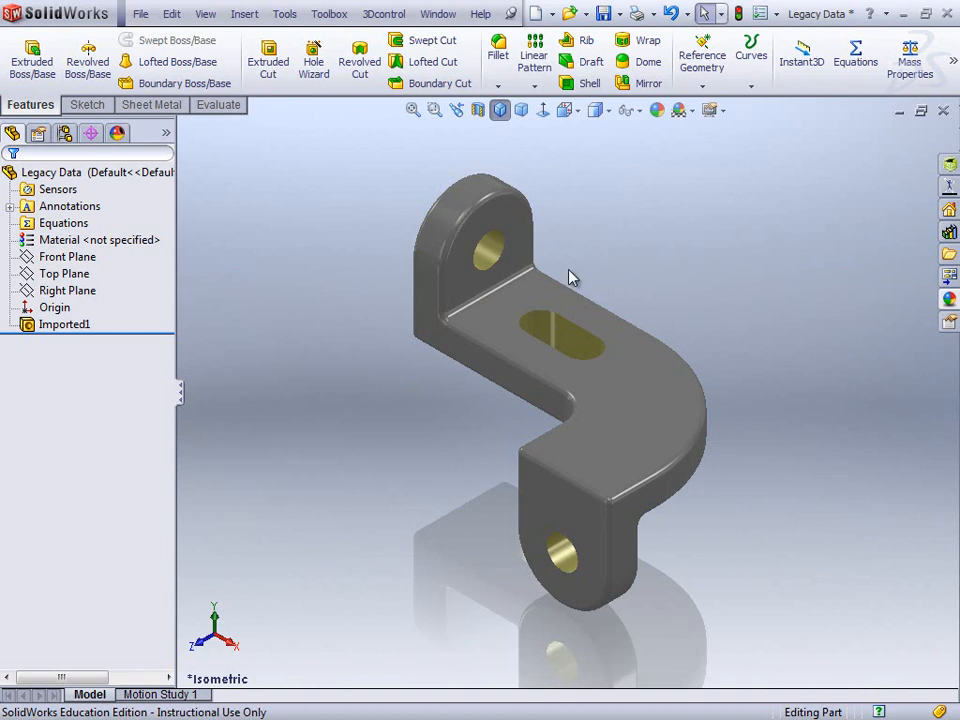
{"action": "left_click", "coordinate": [74, 258]}
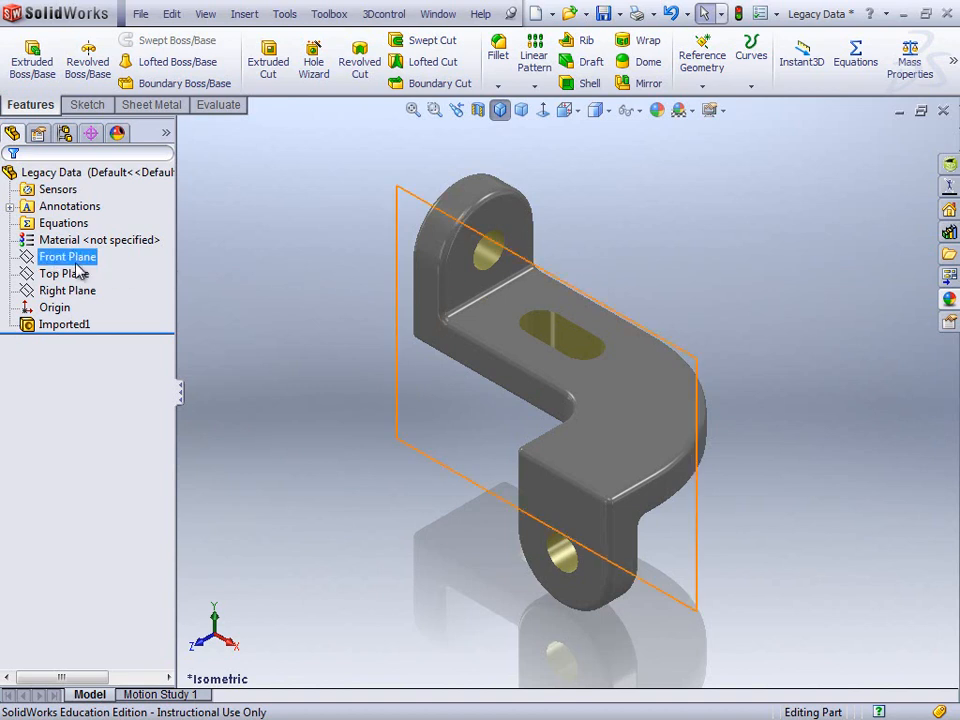
{"action": "middle_click_drag", "start_coordinate": [321, 308], "coordinate": [289, 384]}
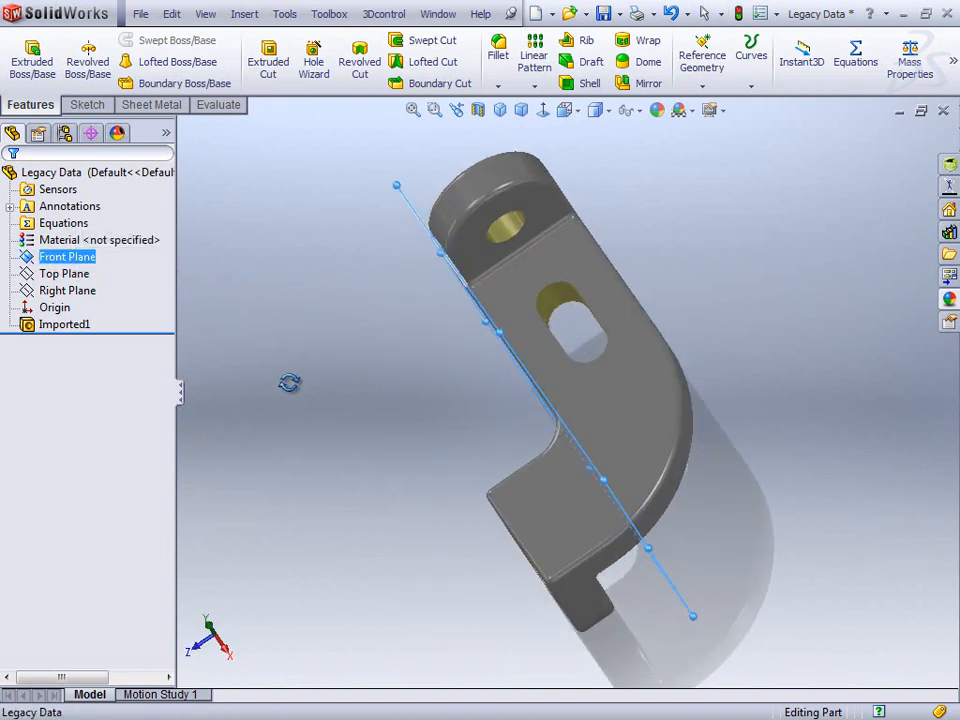
{"action": "middle_click_drag", "start_coordinate": [480, 407], "coordinate": [530, 300]}
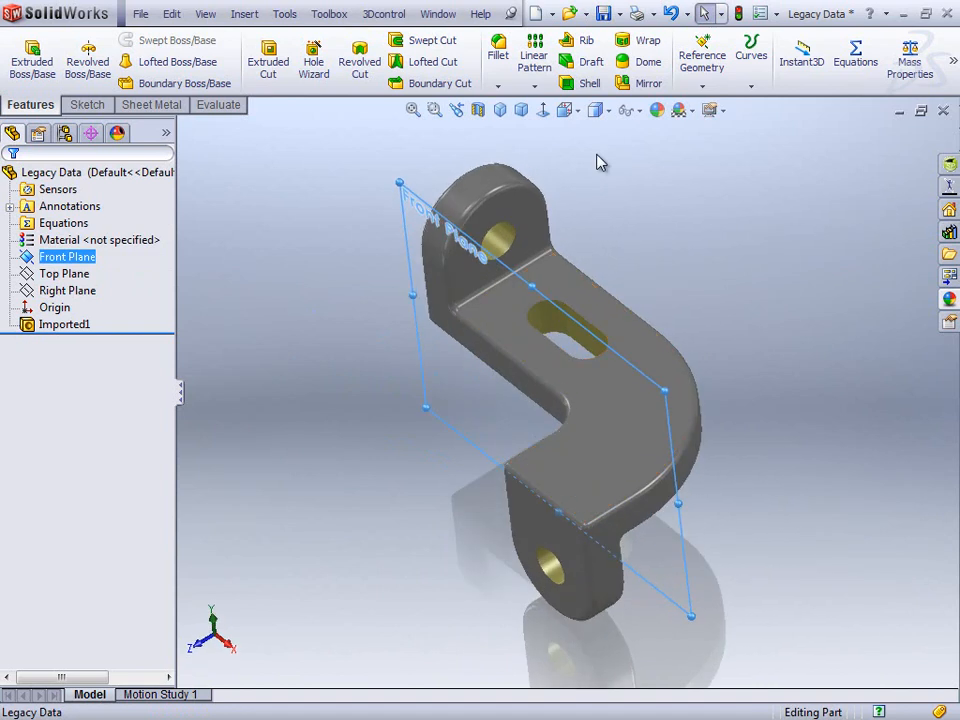
{"action": "left_click", "coordinate": [701, 88]}
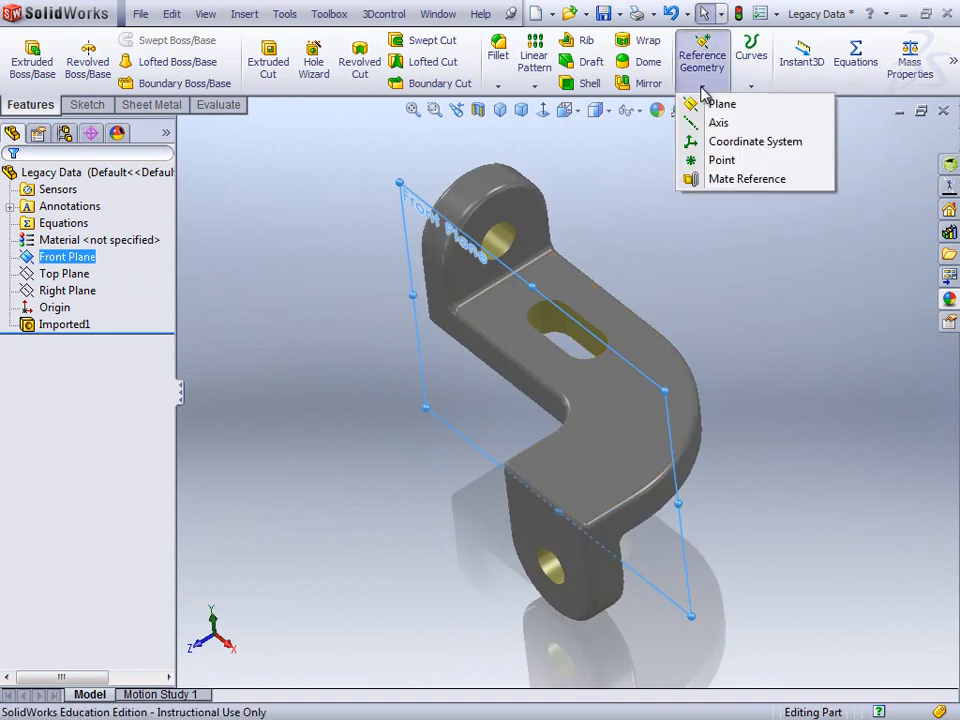
{"action": "left_click", "coordinate": [722, 105]}
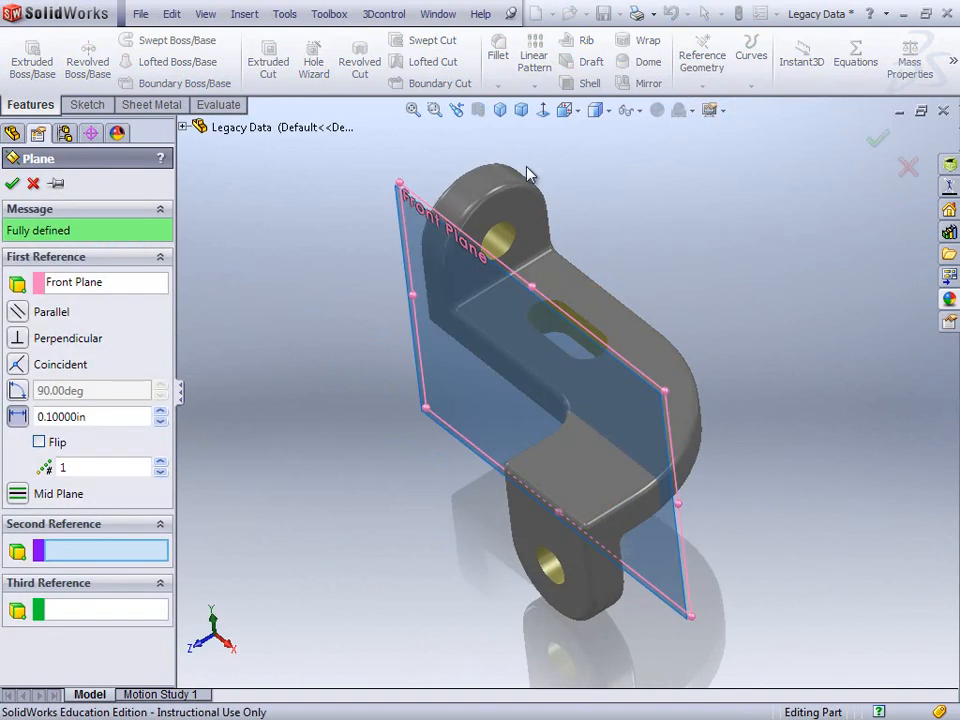
{"action": "left_click", "coordinate": [633, 497]}
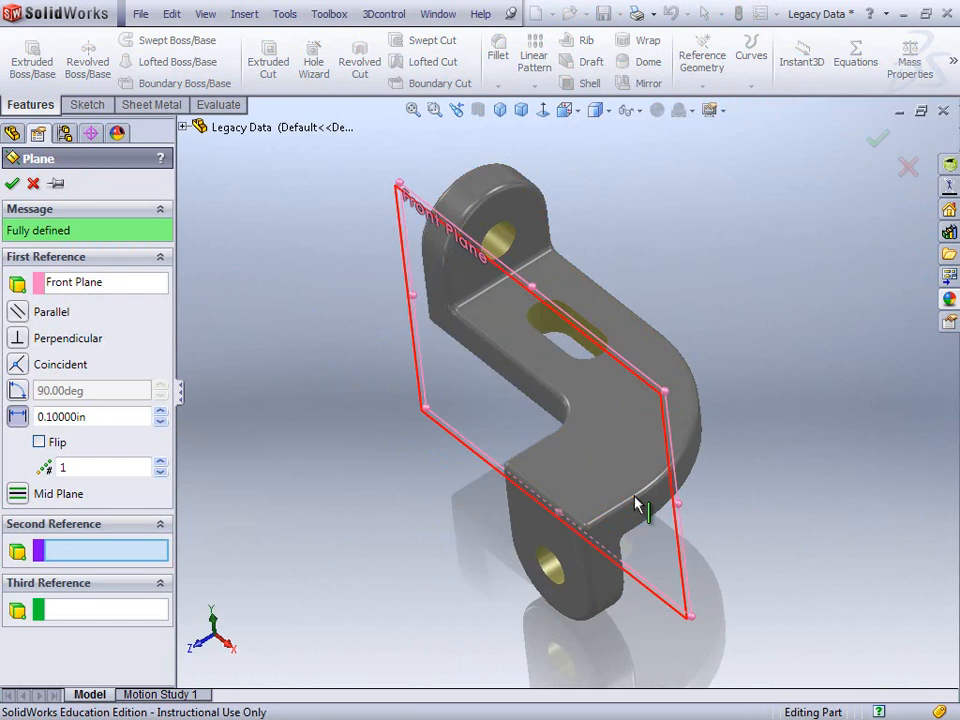
{"action": "left_click", "coordinate": [33, 183]}
Step: Create a reference plane parallel to the Front Plane through the vertex where the bracket's outer curved edge meets its straight edge
{"action": "left_click", "coordinate": [695, 88]}
{"action": "left_click", "coordinate": [727, 103]}
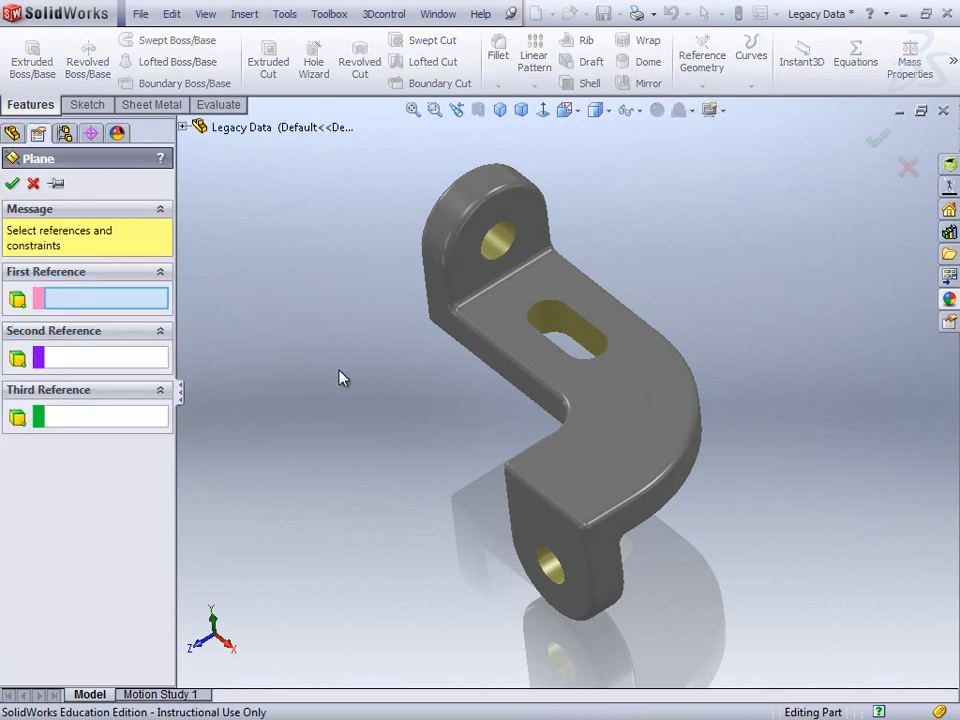
{"action": "left_click", "coordinate": [184, 127]}
{"action": "left_click", "coordinate": [252, 211]}
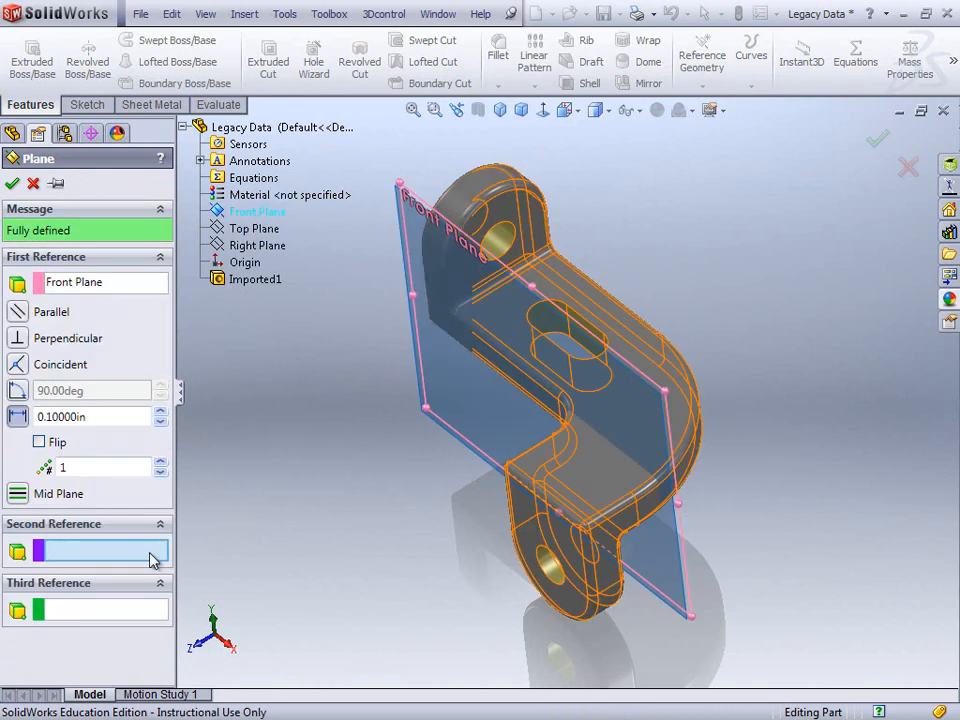
{"action": "left_click", "coordinate": [631, 494]}
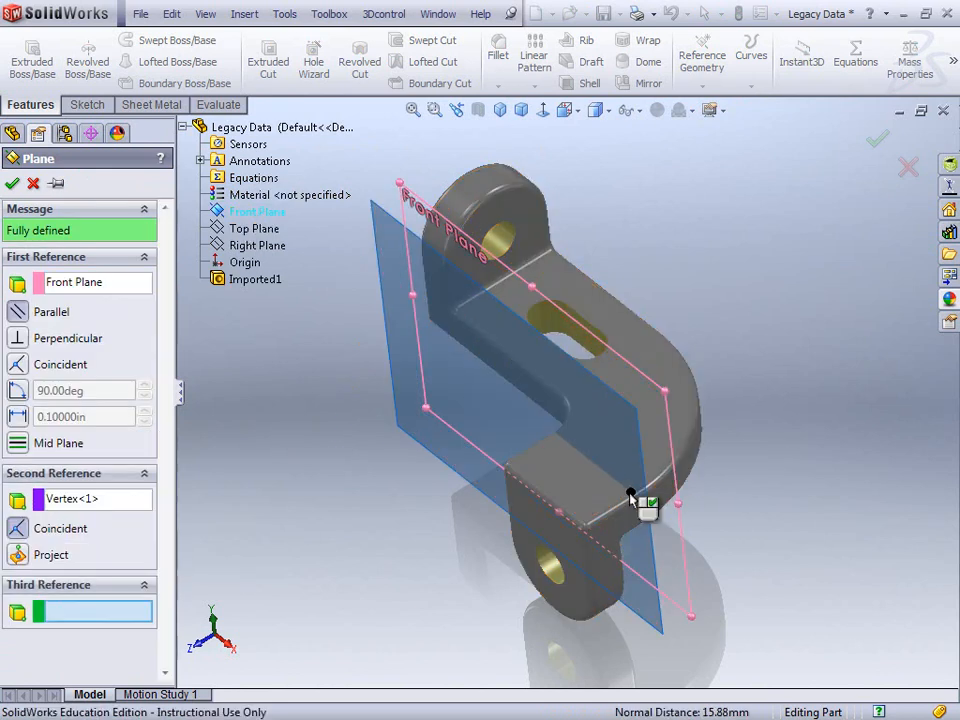
{"action": "left_click", "coordinate": [13, 184]}
{"action": "middle_click_drag", "start_coordinate": [300, 305], "coordinate": [424, 388]}
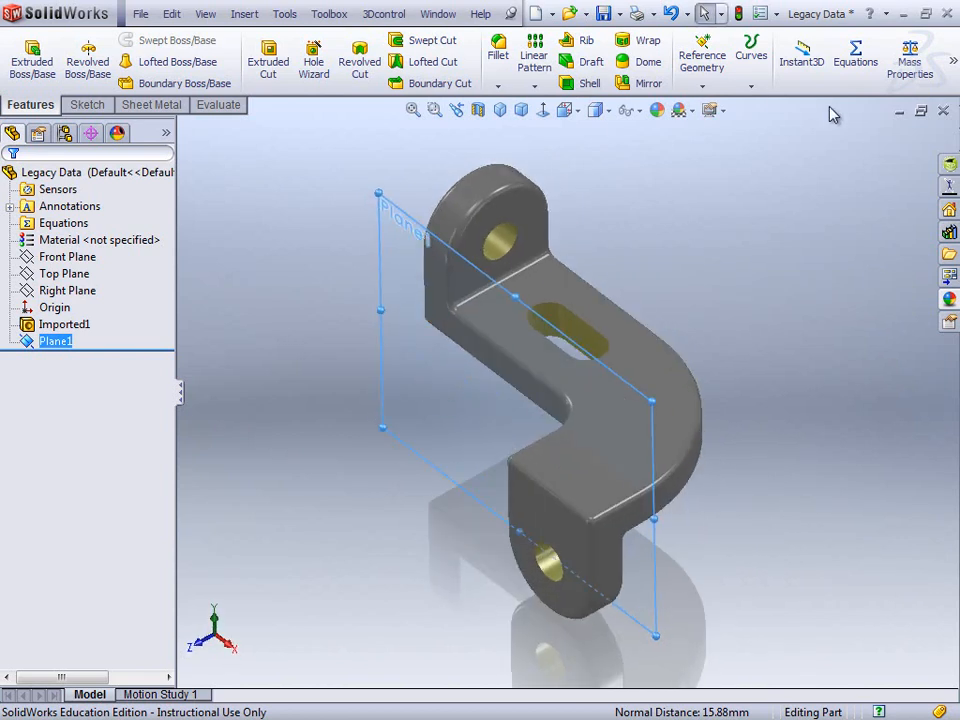
{"action": "left_click", "coordinate": [953, 64]}
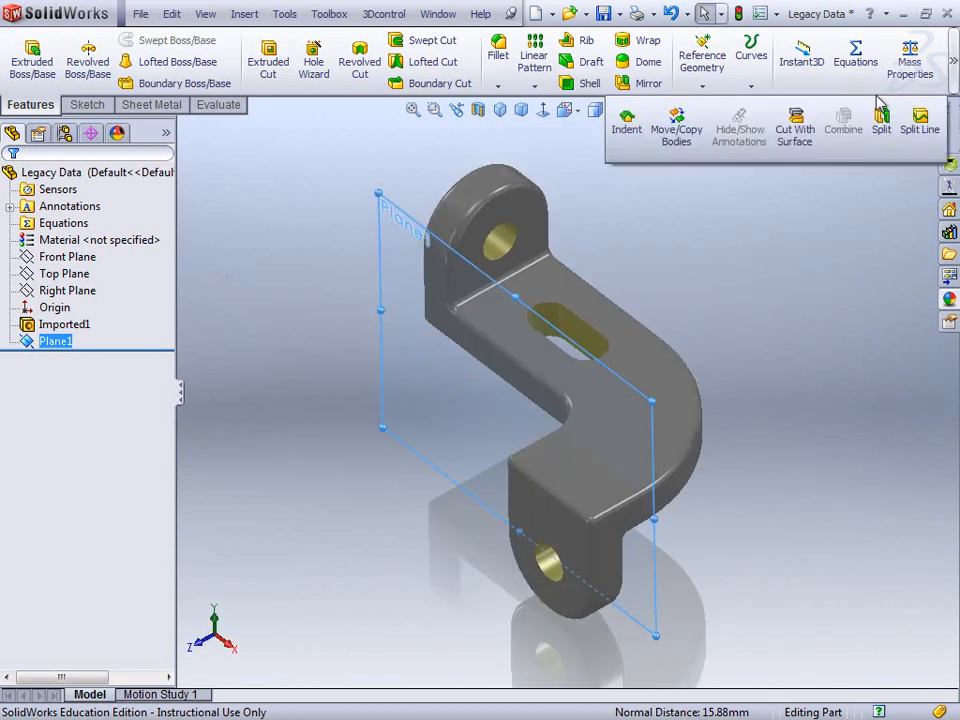
{"action": "left_click", "coordinate": [881, 131]}
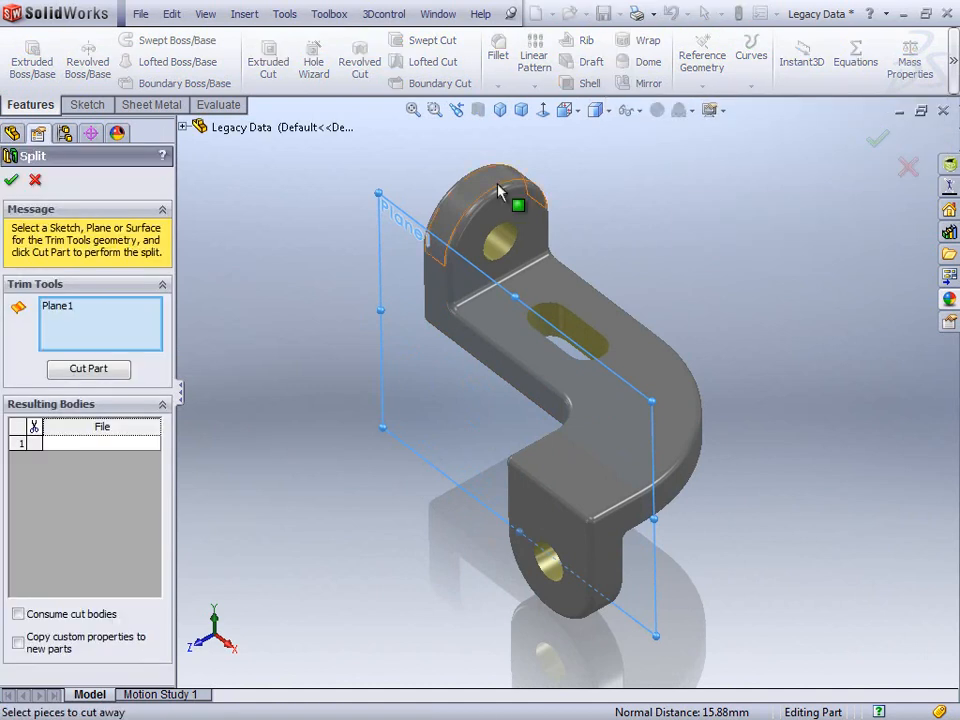
{"action": "left_click", "coordinate": [99, 374]}
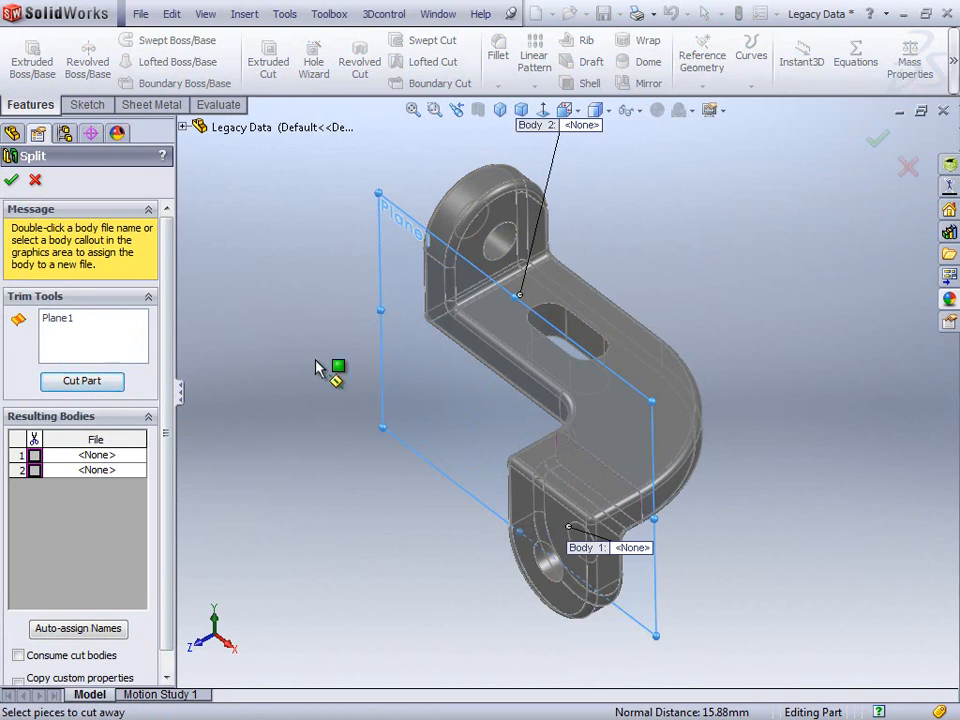
{"action": "double_click", "coordinate": [122, 456]}
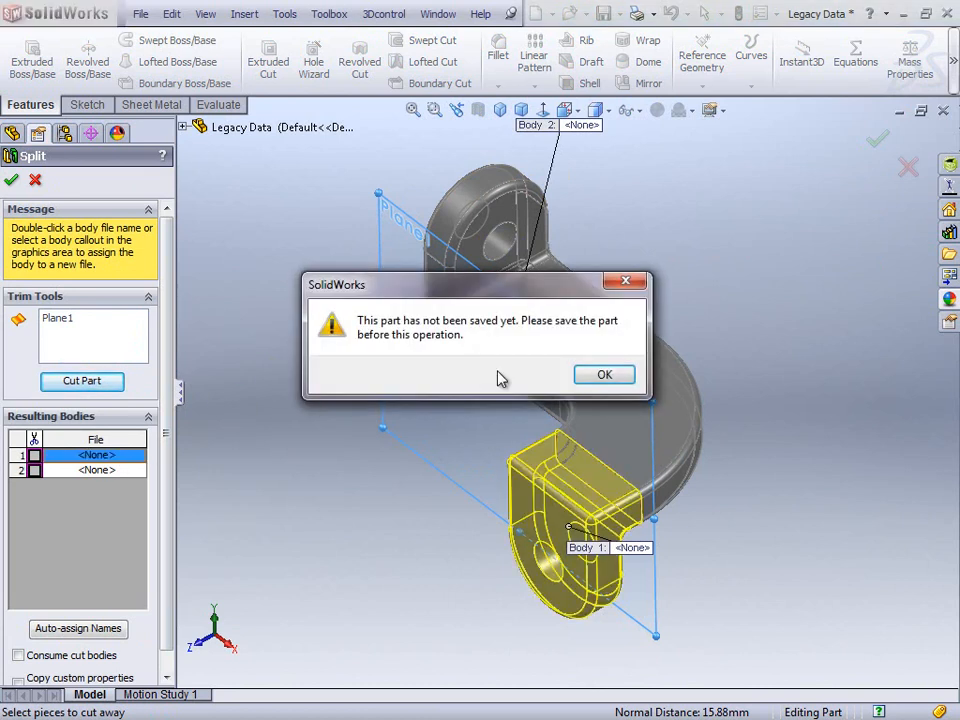
{"action": "left_click", "coordinate": [604, 375]}
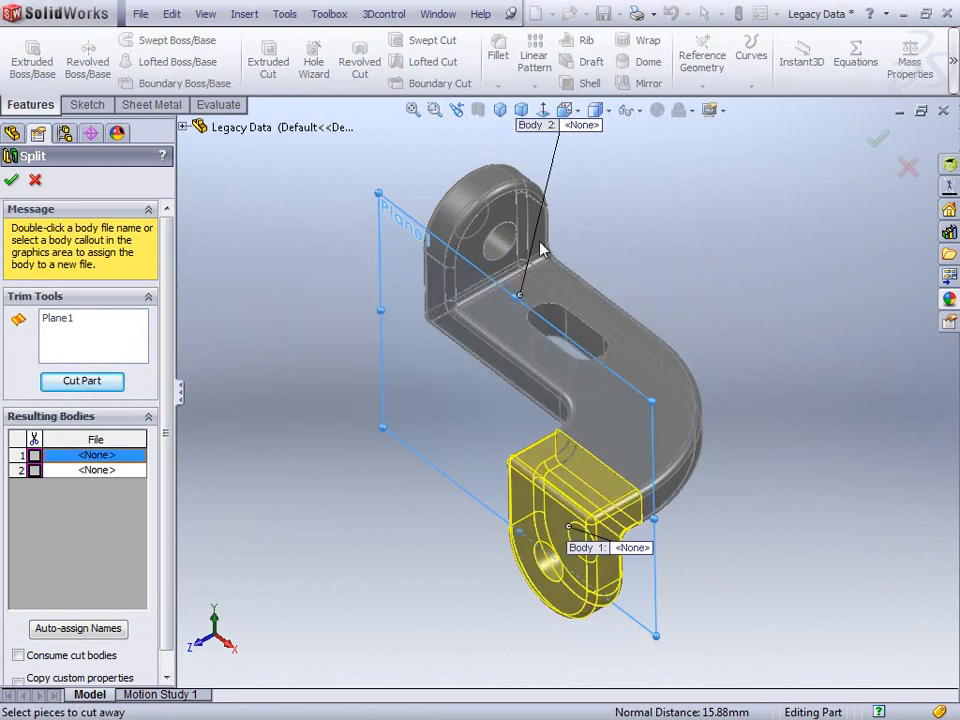
{"action": "left_click", "coordinate": [36, 180]}
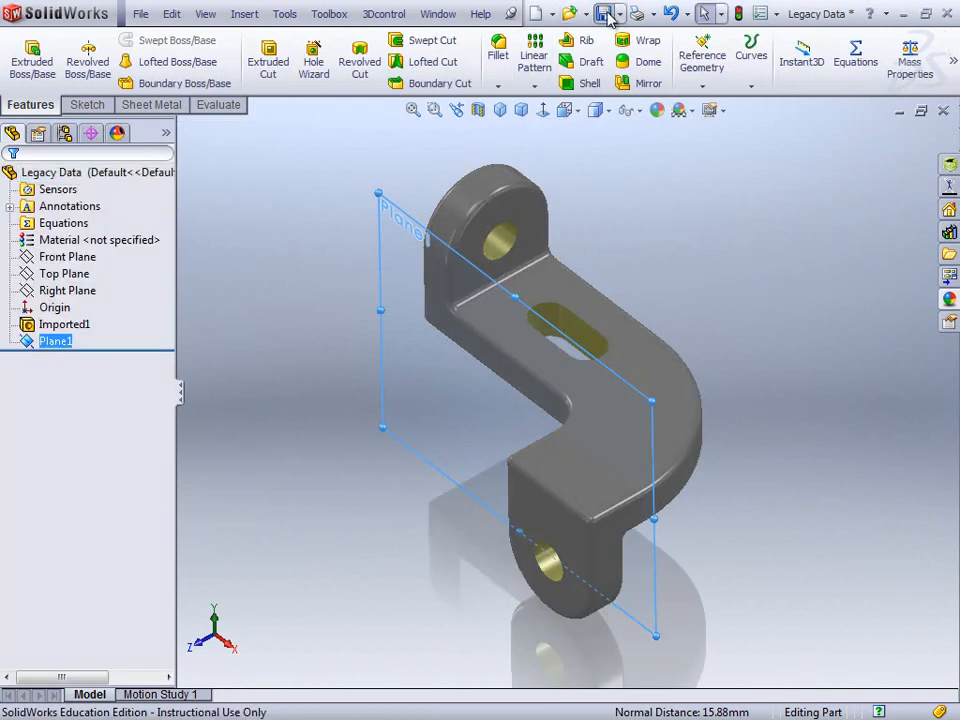
Step: Save the part as Legacy Data.SLDPRT on the Desktop
{"action": "left_click", "coordinate": [605, 14]}
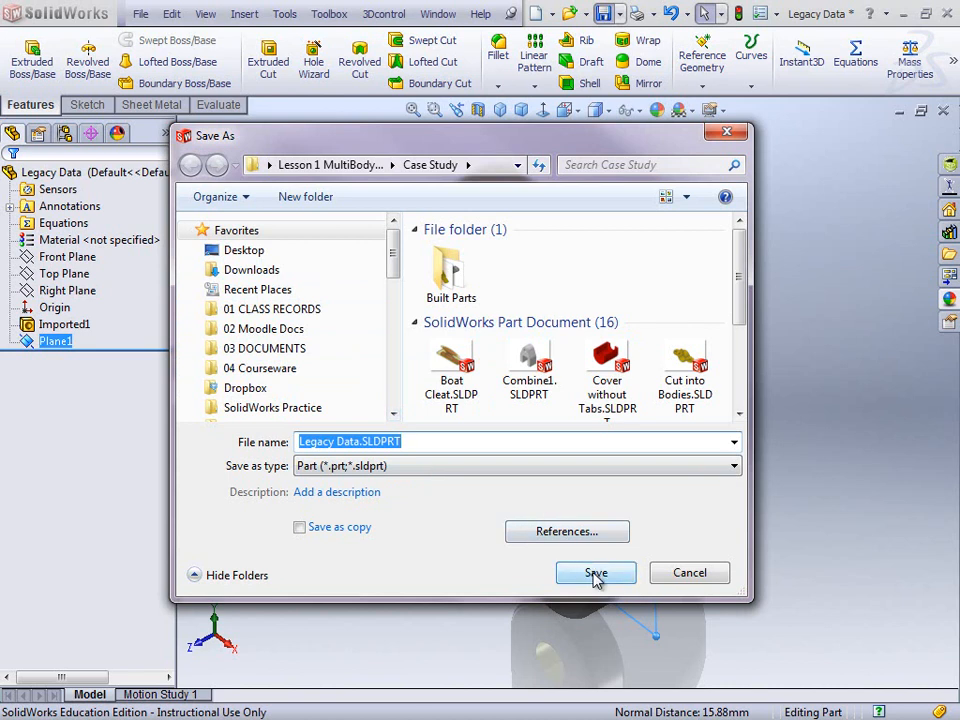
{"action": "left_click", "coordinate": [250, 252]}
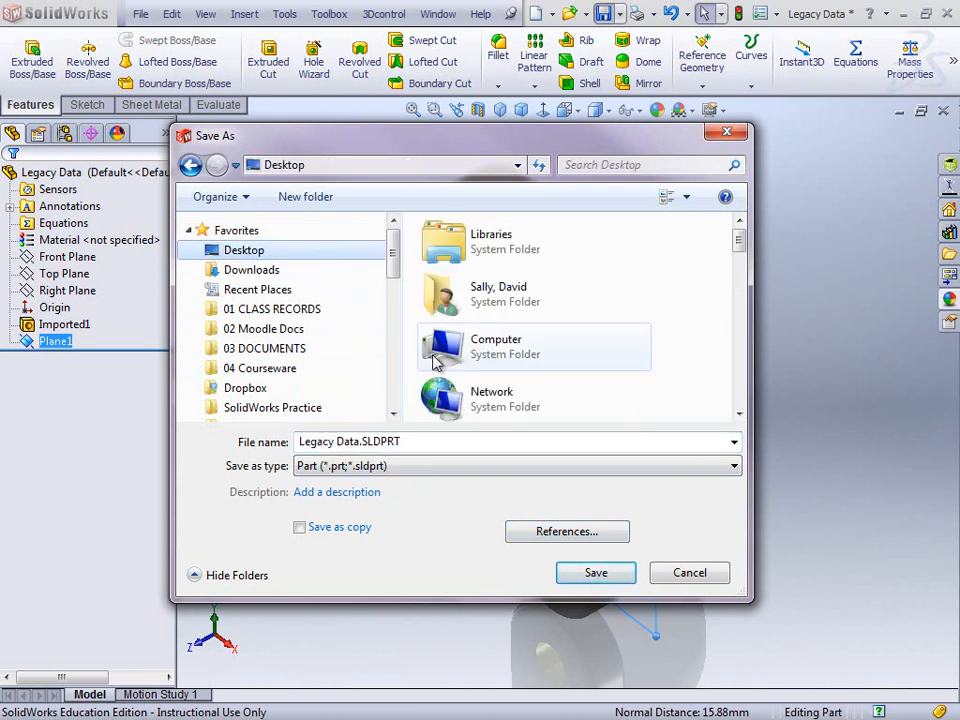
{"action": "left_click", "coordinate": [597, 572]}
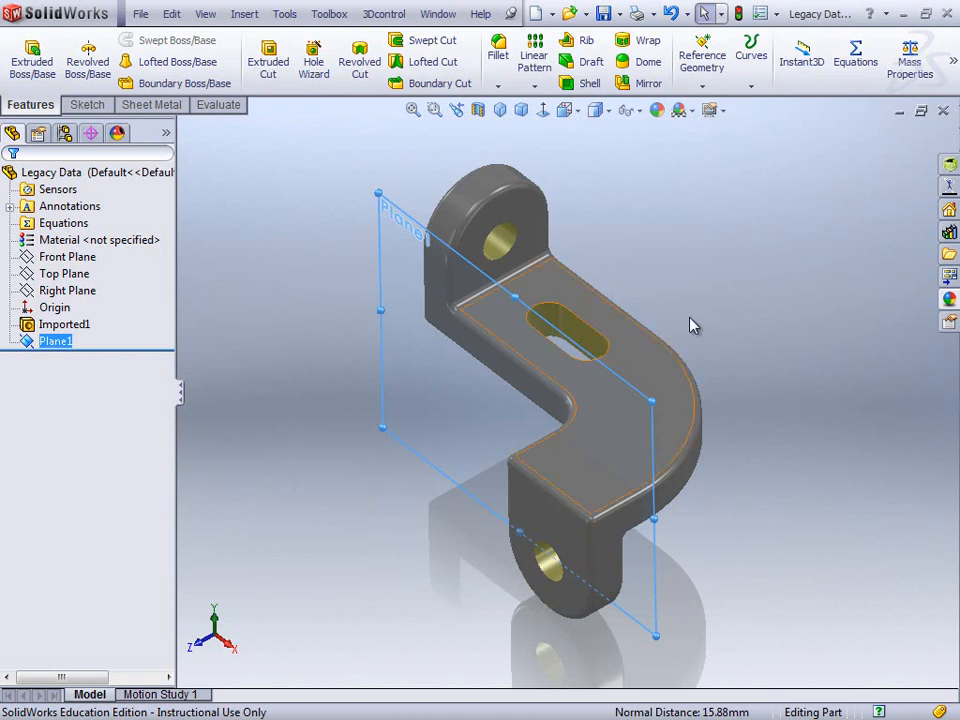
Step: Split the part along Plane1 and assign the lower lug body to Body1.sldprt on the Desktop, using the Part template
{"action": "left_click", "coordinate": [953, 60]}
{"action": "left_click", "coordinate": [882, 120]}
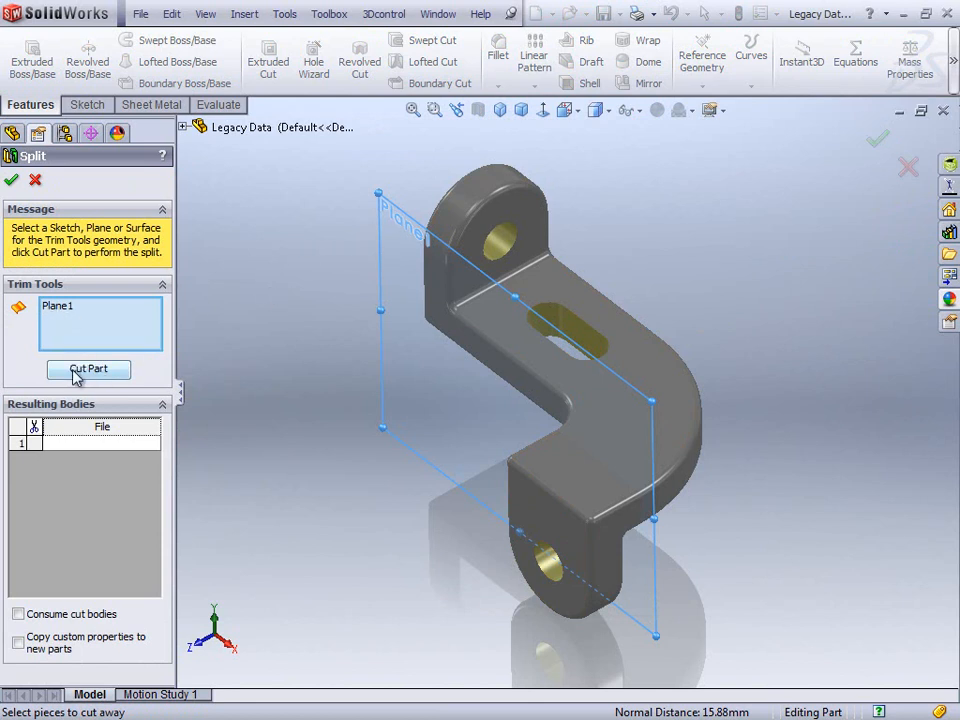
{"action": "left_click", "coordinate": [88, 370]}
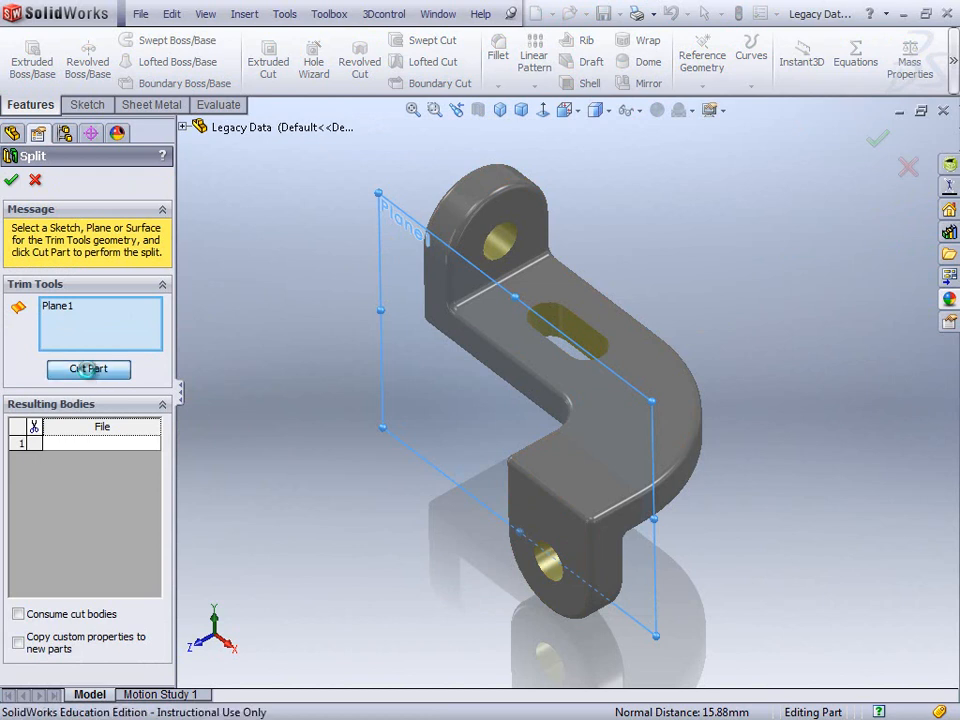
{"action": "double_click", "coordinate": [130, 456]}
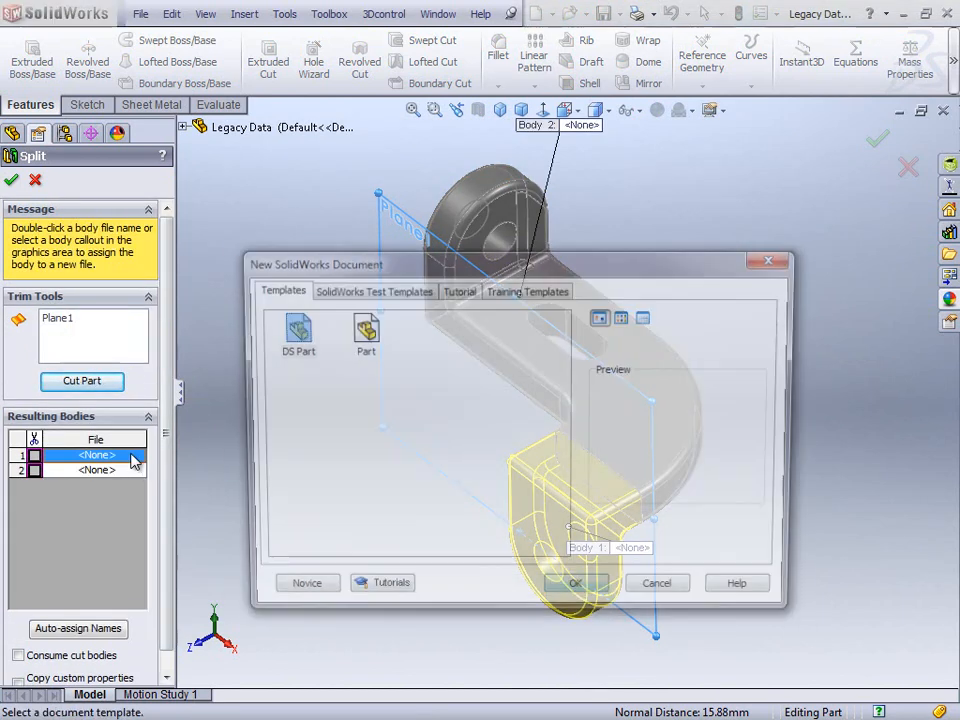
{"action": "left_click", "coordinate": [366, 338]}
{"action": "left_click", "coordinate": [578, 593]}
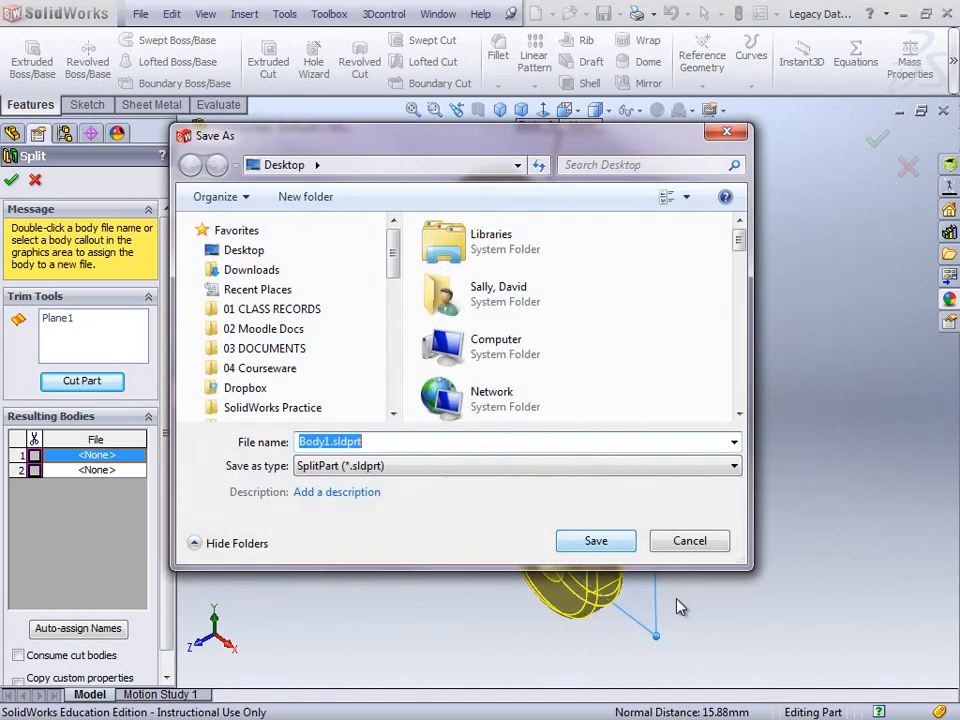
{"action": "left_click", "coordinate": [596, 540]}
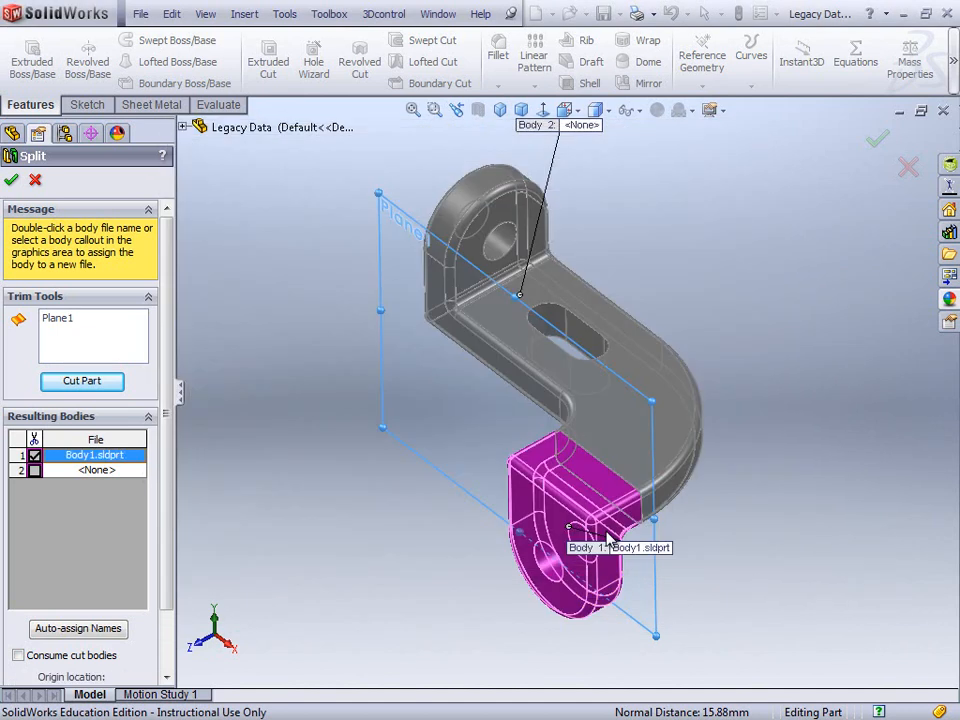
Step: Assign the remaining main bracket body to Body2.sldprt on the Desktop with the Part template and complete the split
{"action": "double_click", "coordinate": [97, 469]}
{"action": "left_click", "coordinate": [360, 330]}
{"action": "double_click", "coordinate": [358, 328]}
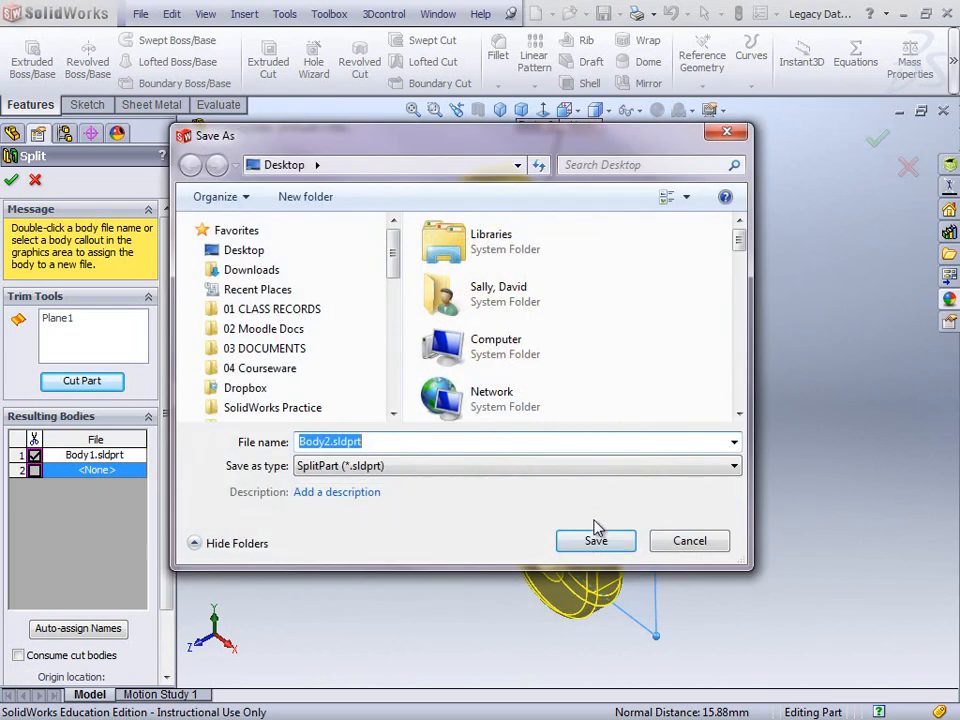
{"action": "left_click", "coordinate": [597, 541]}
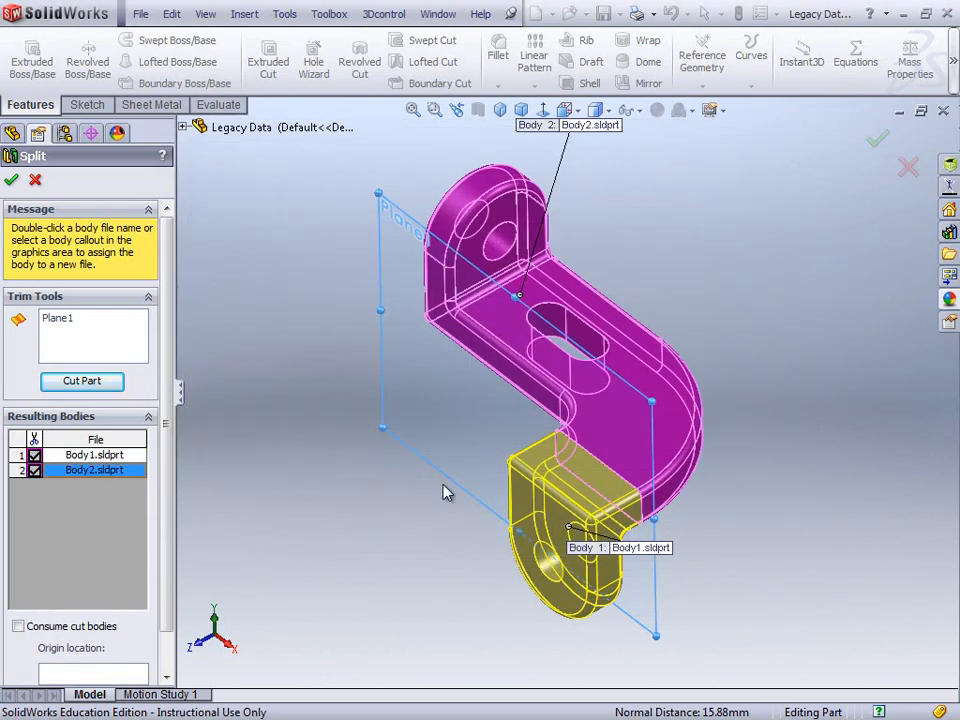
{"action": "left_click", "coordinate": [12, 182]}
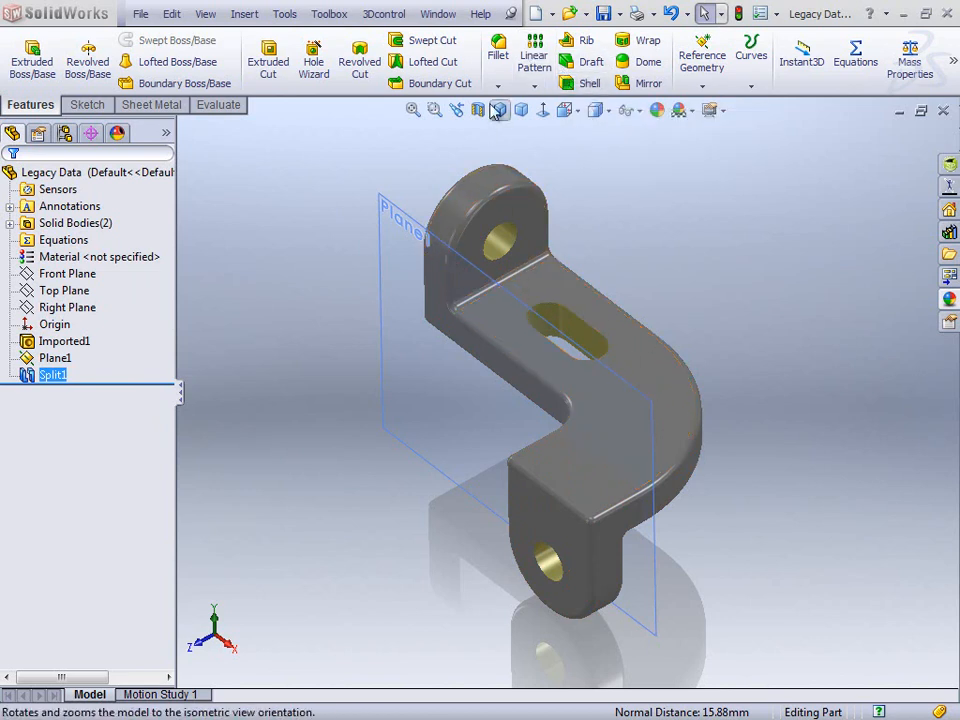
Step: View the split part files Body1.sldprt and Body2.sldprt, and return to the Legacy Data part
{"action": "left_click", "coordinate": [440, 15]}
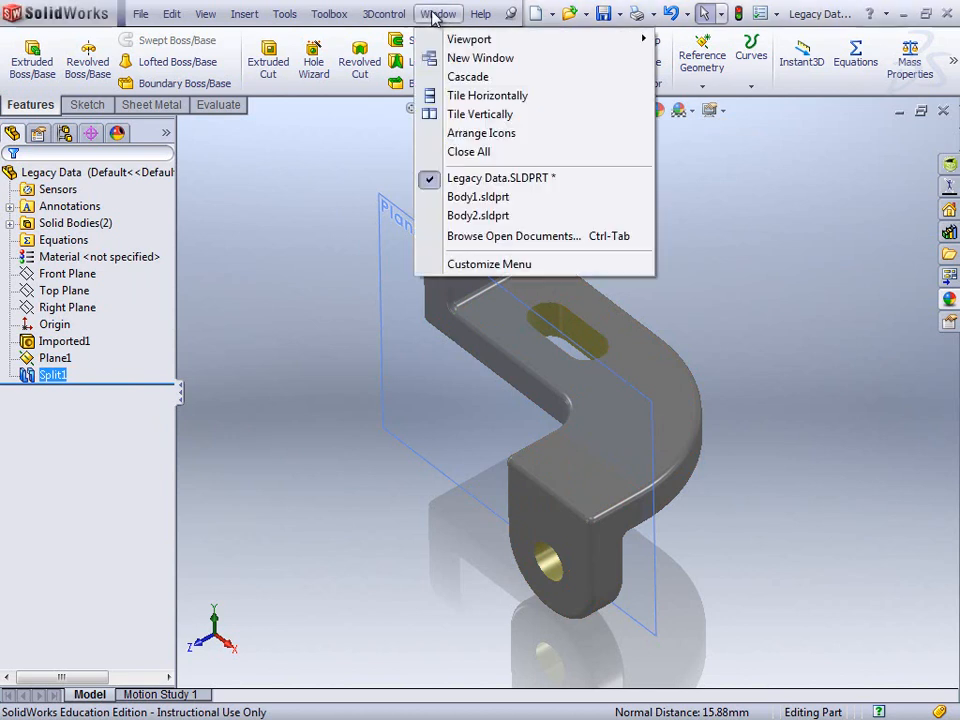
{"action": "left_click", "coordinate": [488, 199]}
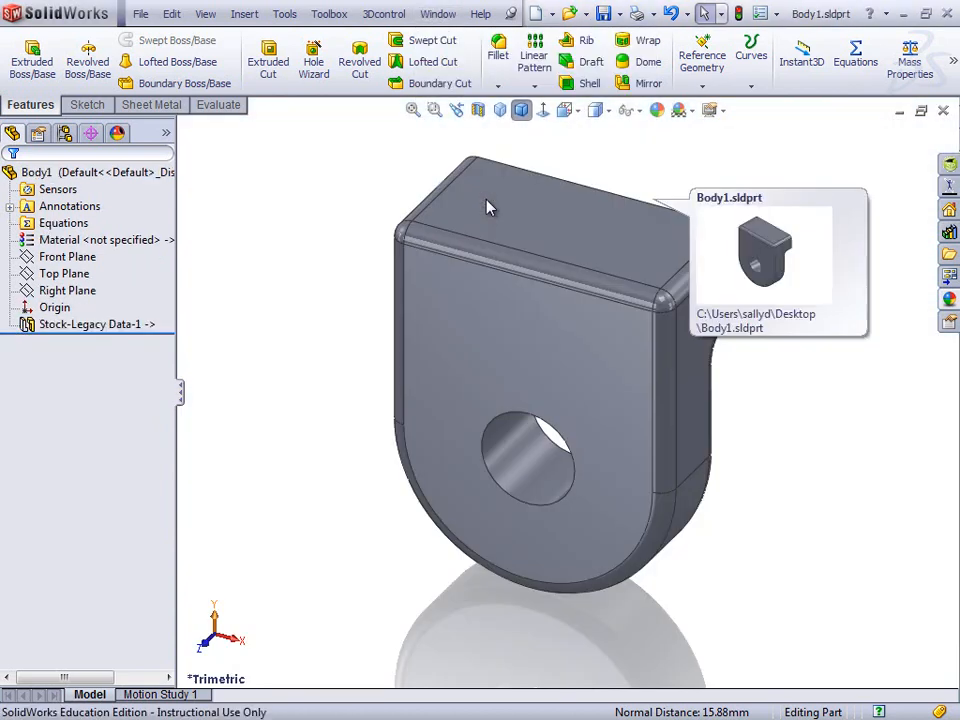
{"action": "left_click", "coordinate": [435, 16]}
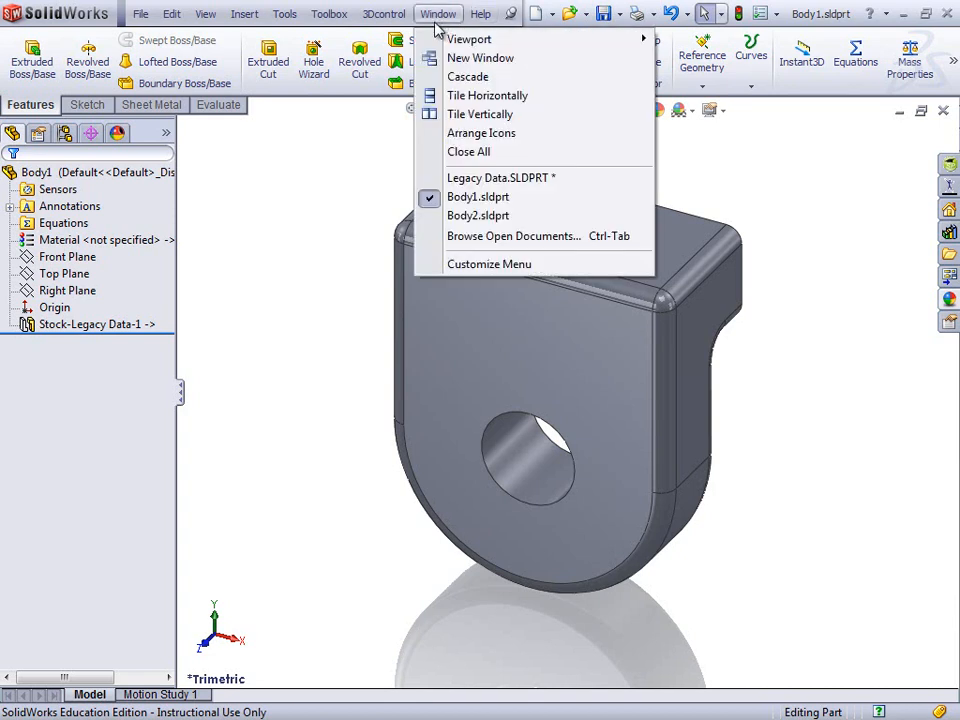
{"action": "left_click", "coordinate": [477, 218]}
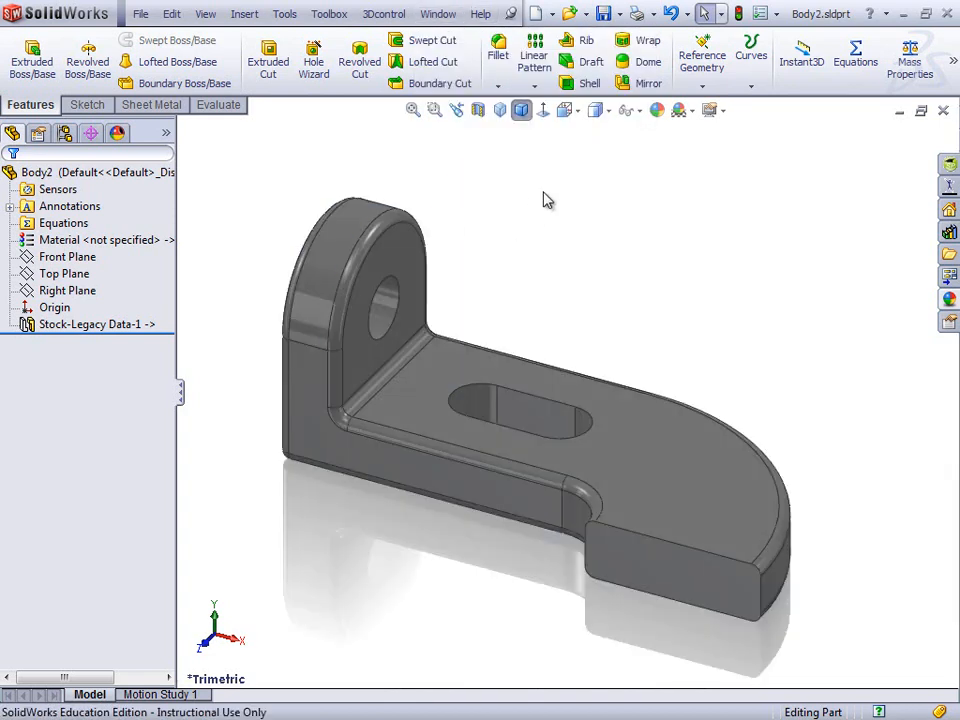
{"action": "left_click", "coordinate": [438, 14]}
{"action": "left_click", "coordinate": [478, 182]}
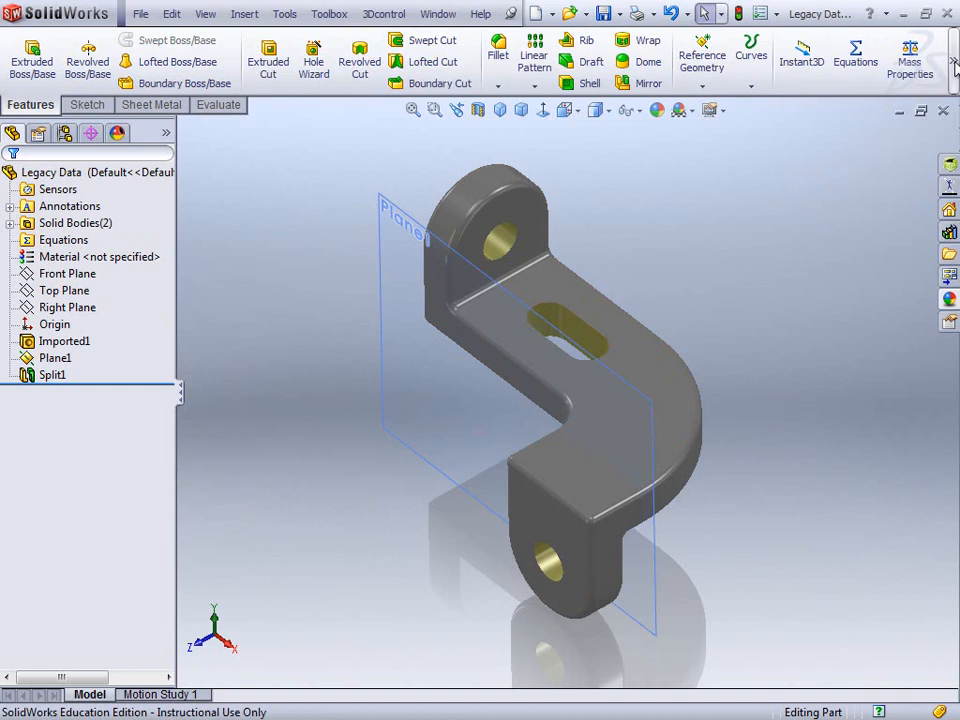
Step: Start Move/Copy Bodies on the lower lug and mate its ledge's underside face coincident with the bracket's slotted top face, alignment flipped
{"action": "mouse_move", "coordinate": [955, 63]}
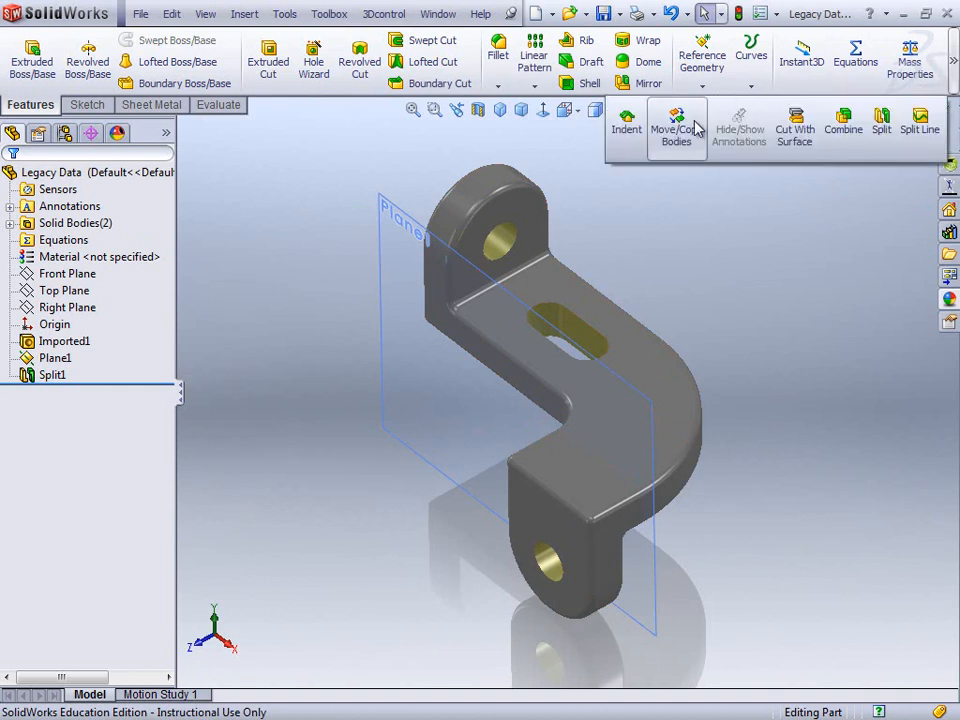
{"action": "left_click", "coordinate": [678, 132]}
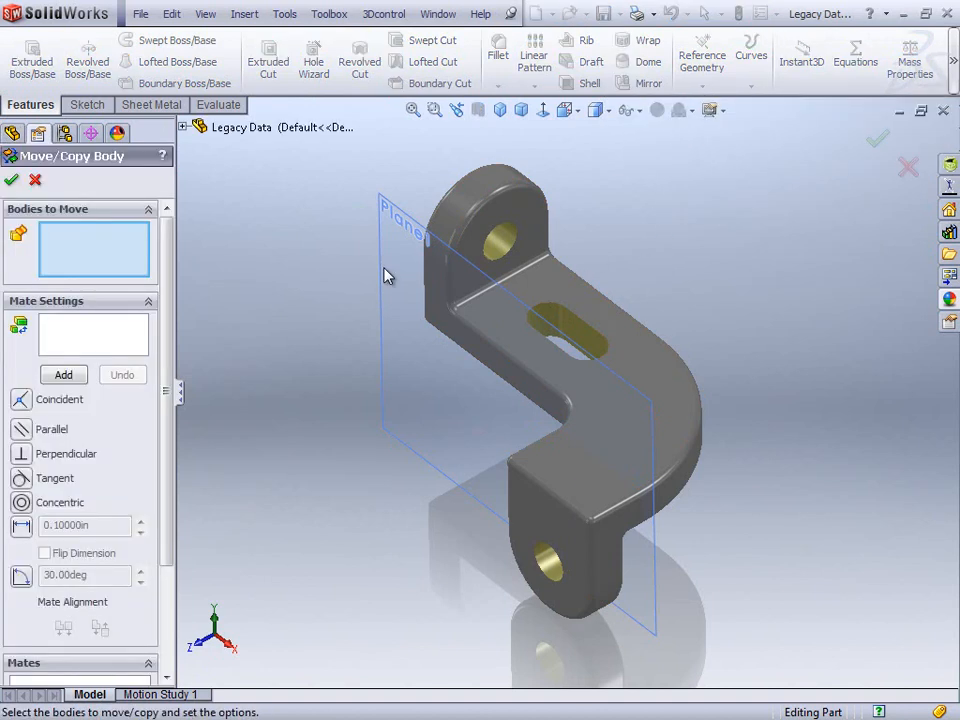
{"action": "left_click", "coordinate": [527, 564]}
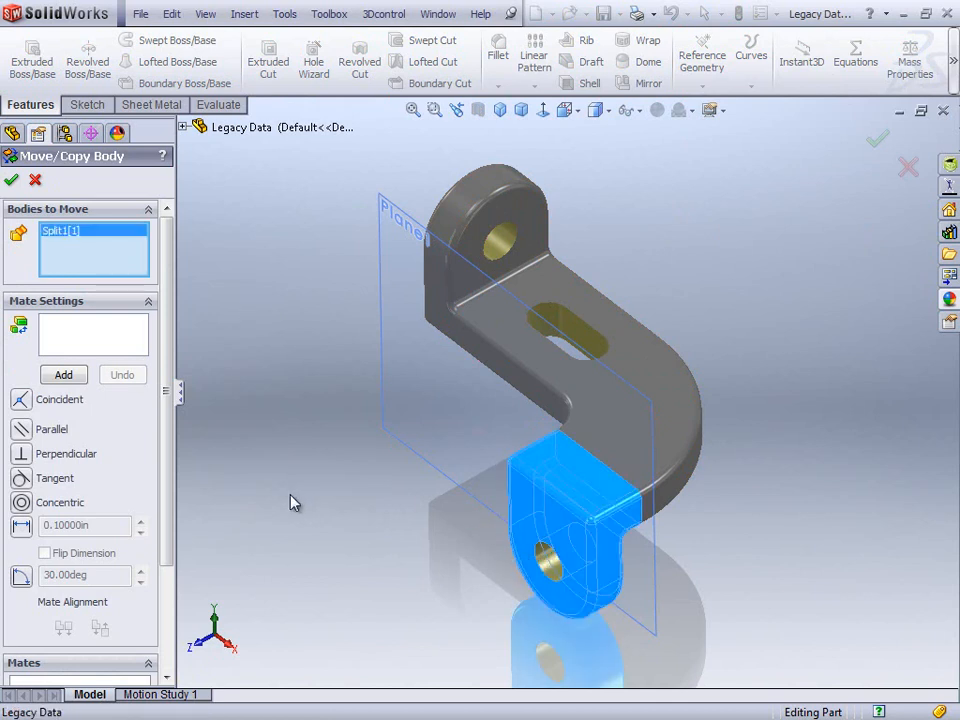
{"action": "left_click", "coordinate": [111, 341]}
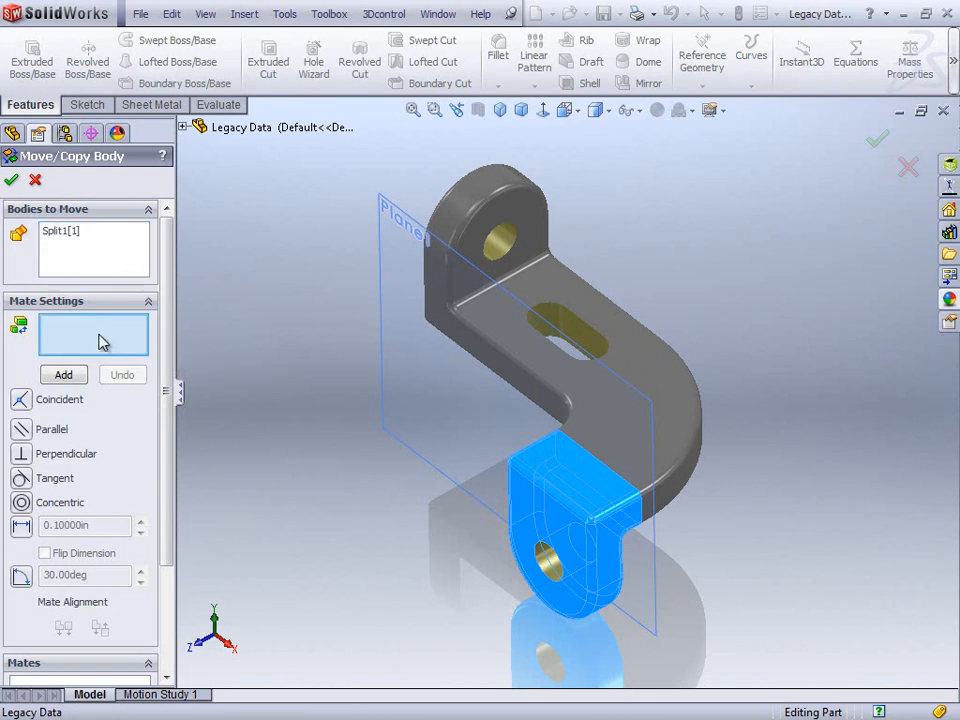
{"action": "middle_click_drag", "start_coordinate": [561, 537], "coordinate": [443, 410]}
{"action": "scroll", "coordinate": [432, 399], "scroll_direction": "down", "scroll_amount": 3}
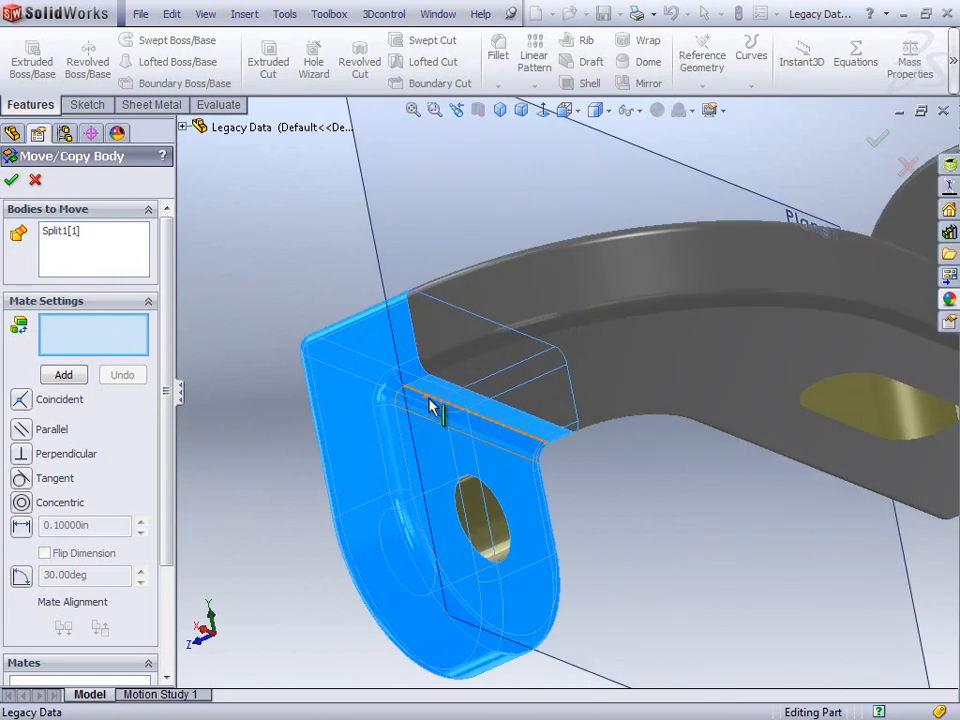
{"action": "left_click", "coordinate": [438, 397]}
{"action": "middle_click_drag", "start_coordinate": [568, 454], "coordinate": [686, 463]}
{"action": "left_click", "coordinate": [684, 460]}
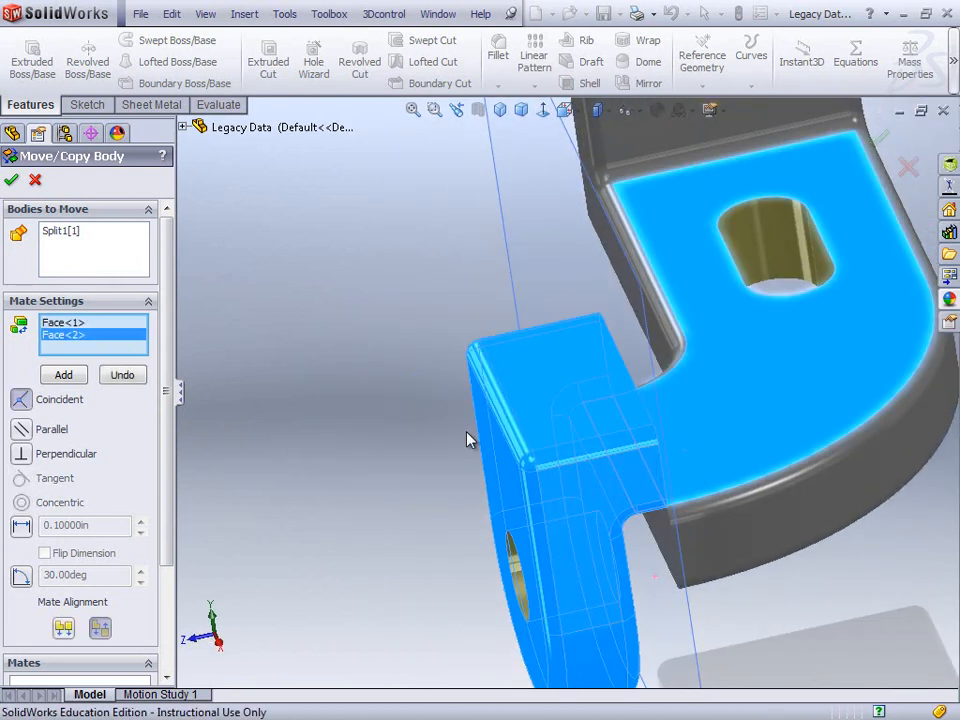
{"action": "left_click", "coordinate": [66, 629]}
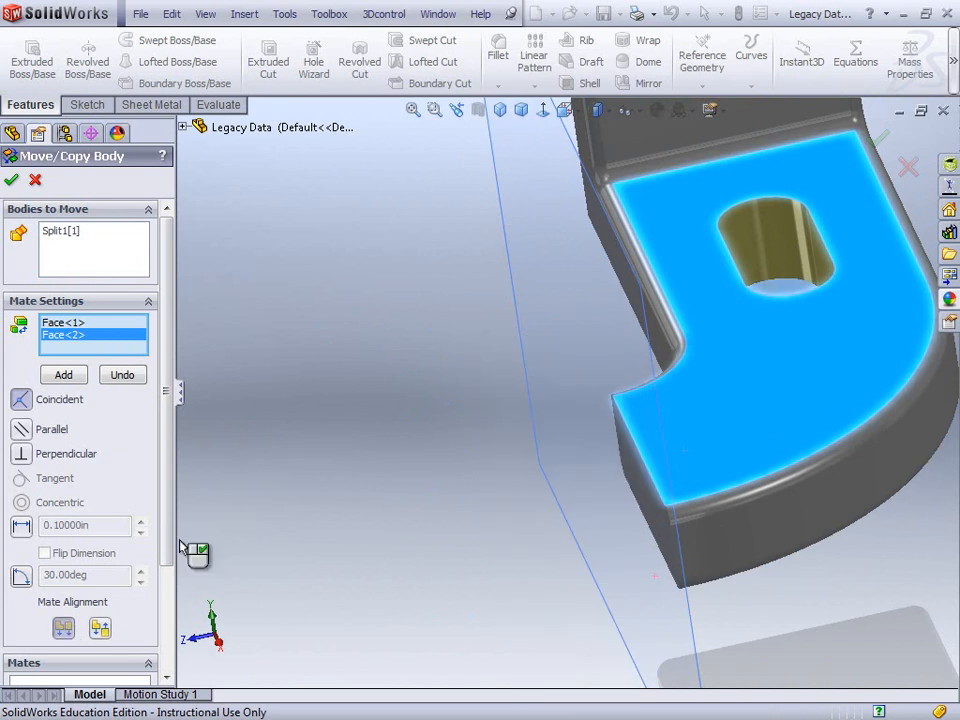
{"action": "left_click", "coordinate": [63, 375]}
Step: Add a coincident mate between the lug's cut face and the main bracket body's cut face
{"action": "scroll", "coordinate": [452, 407], "scroll_direction": "up", "scroll_amount": 5}
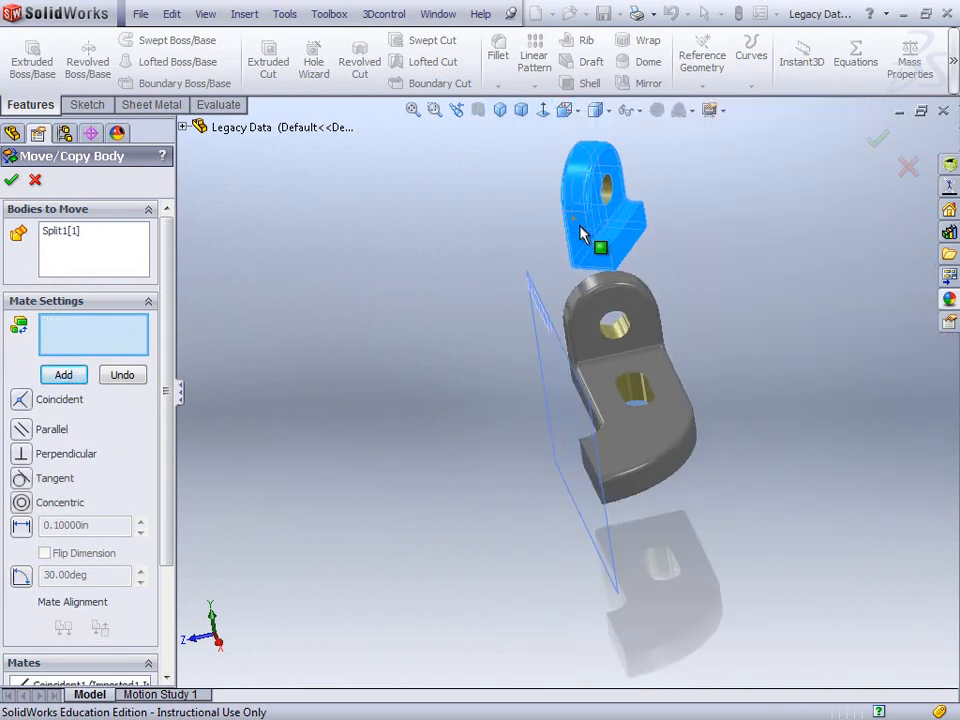
{"action": "left_click", "coordinate": [632, 244]}
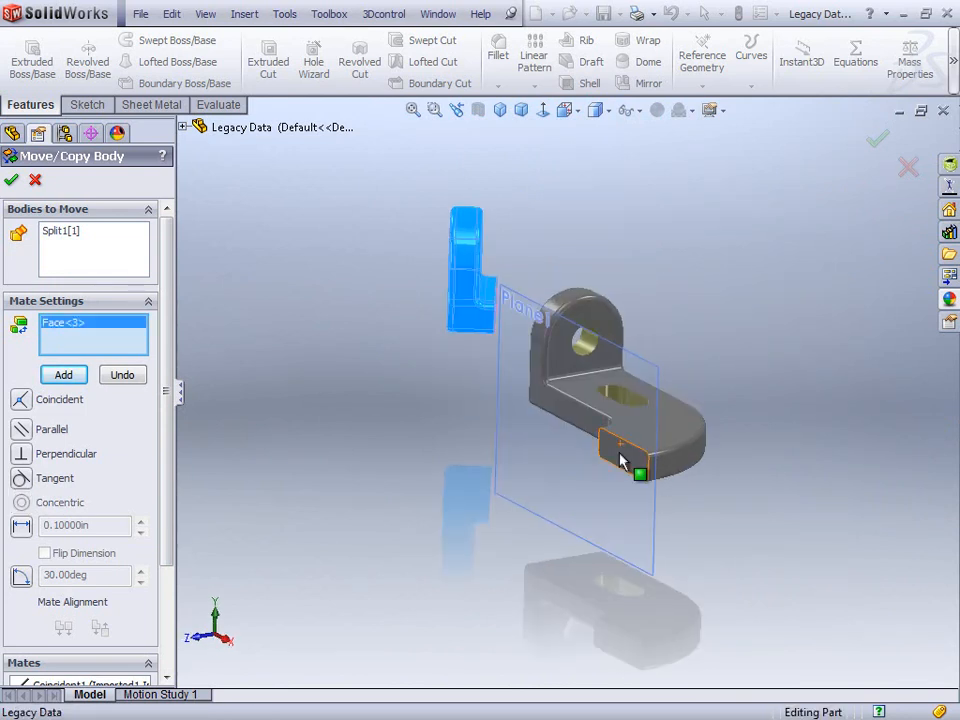
{"action": "left_click", "coordinate": [620, 460]}
{"action": "middle_click_drag", "start_coordinate": [225, 392], "coordinate": [251, 357]}
{"action": "left_click", "coordinate": [75, 374]}
Step: Mate the lug's vertical cut edge coincident with the outer vertical edge of the bracket's cut face and complete the body move
{"action": "scroll", "coordinate": [590, 430], "scroll_direction": "down", "scroll_amount": 5}
{"action": "scroll", "coordinate": [420, 335], "scroll_direction": "down", "scroll_amount": 3}
{"action": "left_click", "coordinate": [308, 298]}
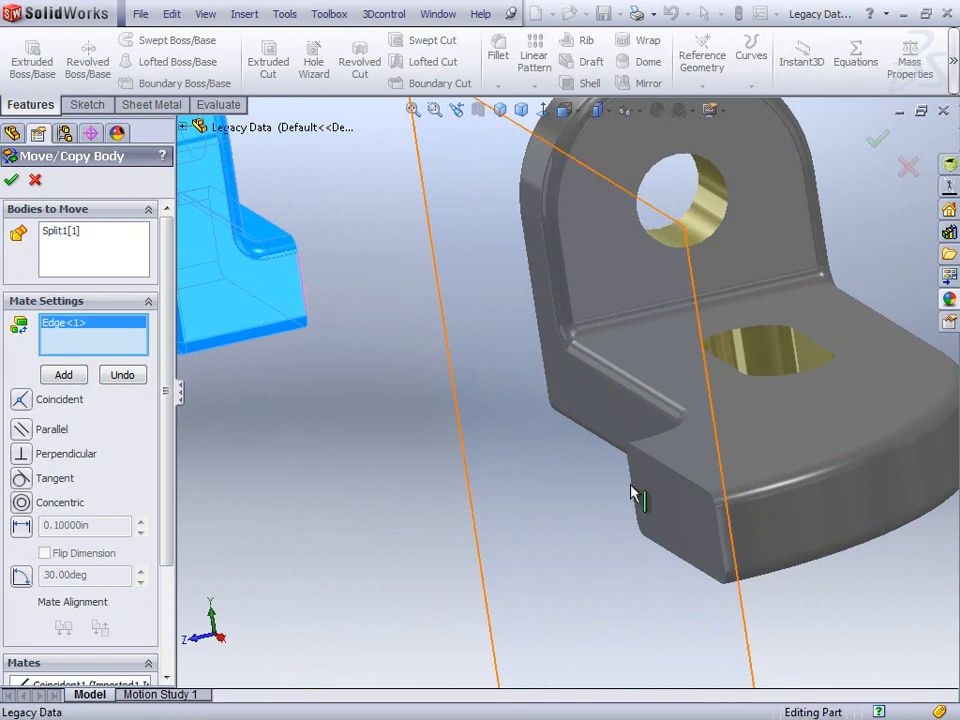
{"action": "left_click", "coordinate": [722, 548]}
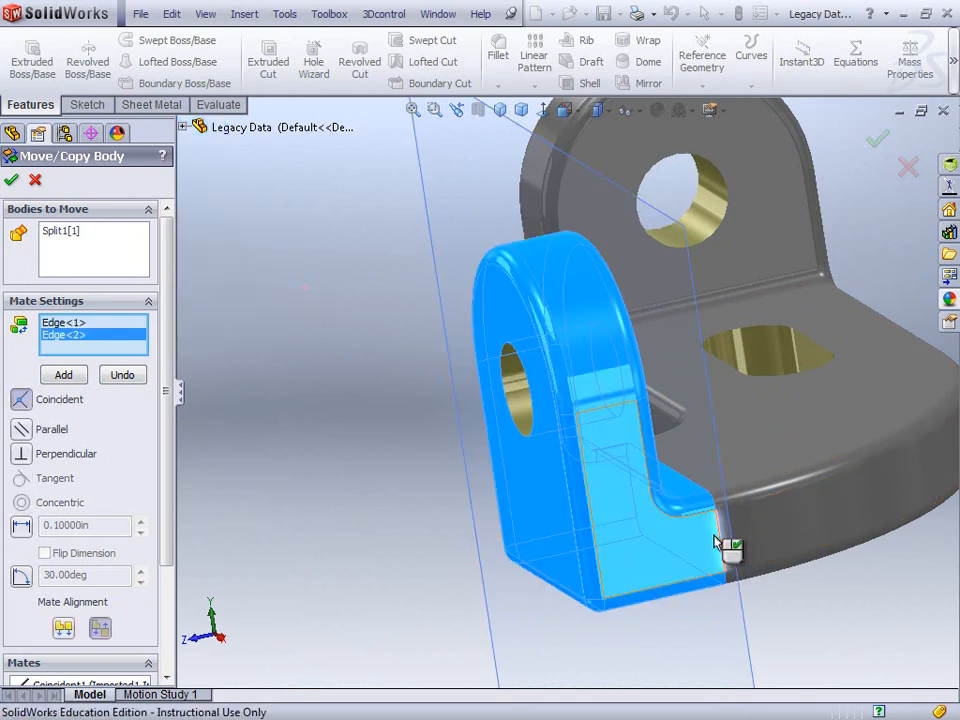
{"action": "left_click", "coordinate": [63, 374]}
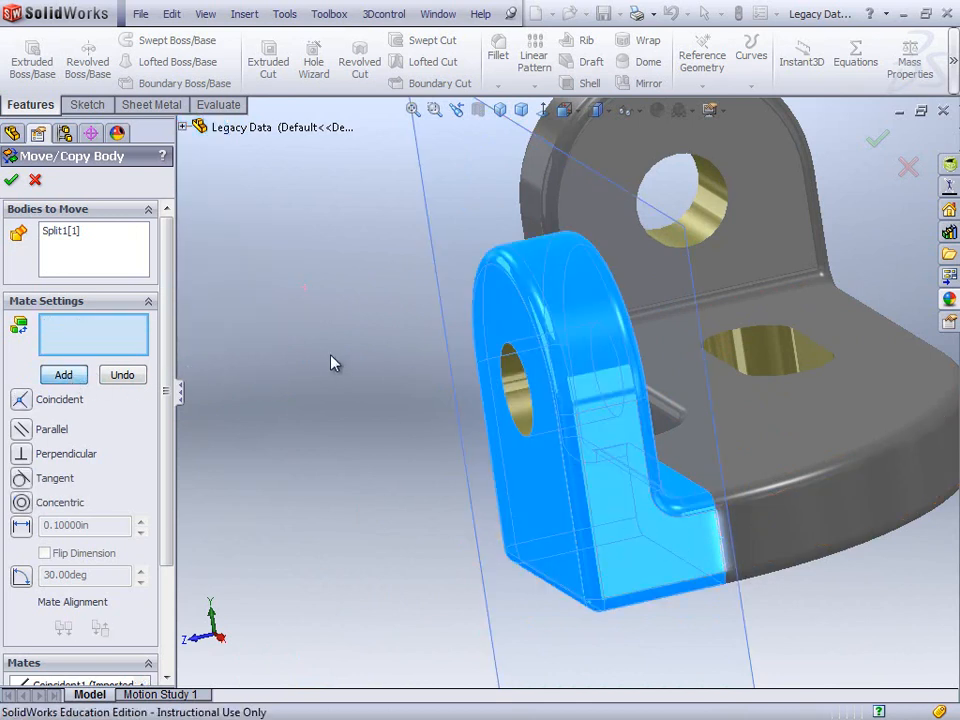
{"action": "left_click", "coordinate": [12, 182]}
Step: Hide the reference plane Plane1
{"action": "middle_click_drag", "start_coordinate": [180, 173], "coordinate": [353, 437]}
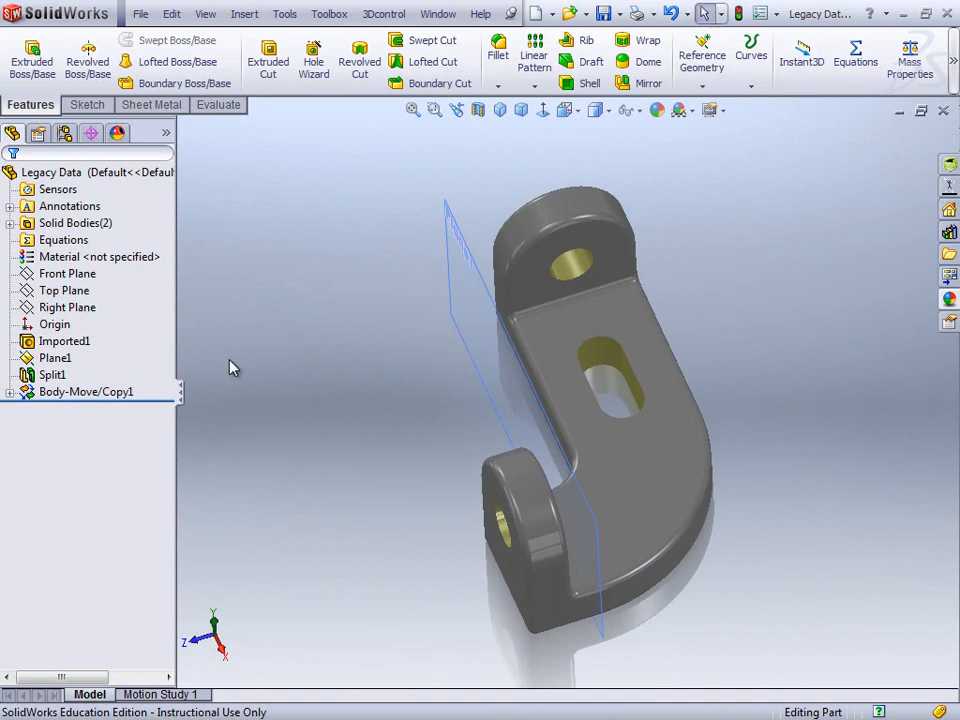
{"action": "right_click", "coordinate": [55, 358]}
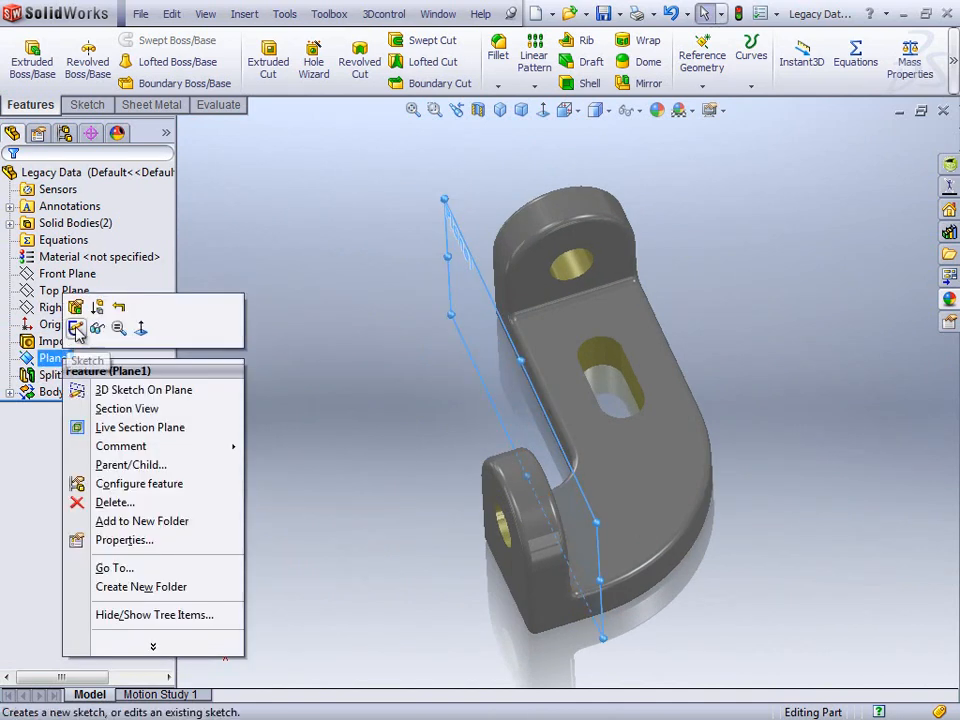
{"action": "left_click", "coordinate": [97, 330]}
Step: Combine the moved lug and the main bracket body into one solid with the Add operation and inspect it from several angles
{"action": "middle_click_drag", "start_coordinate": [408, 375], "coordinate": [396, 351]}
{"action": "left_click", "coordinate": [952, 66]}
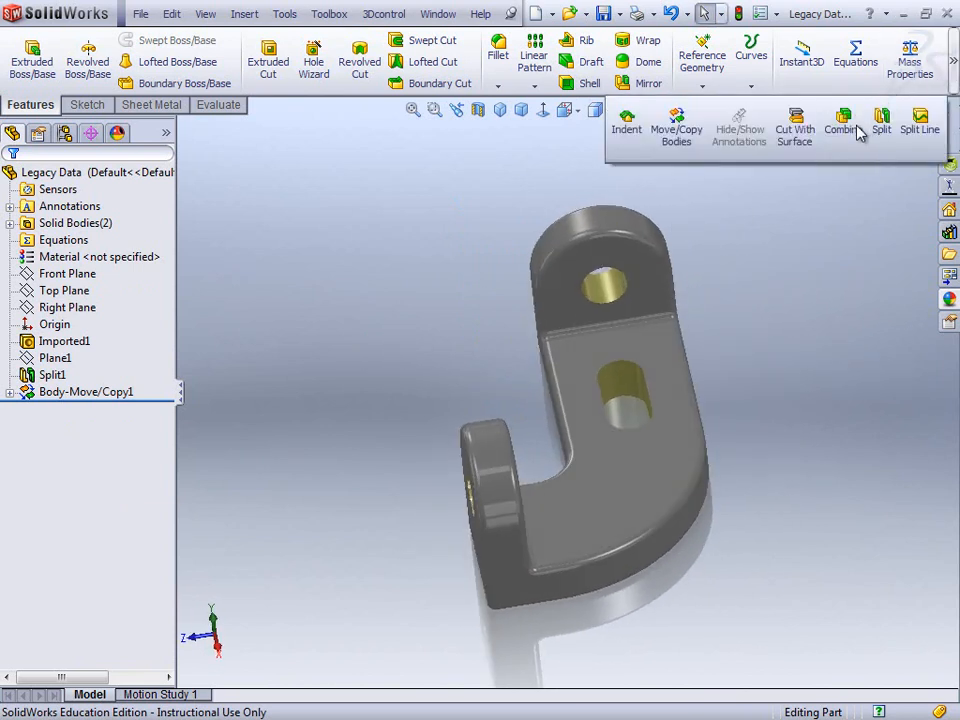
{"action": "left_click", "coordinate": [858, 131]}
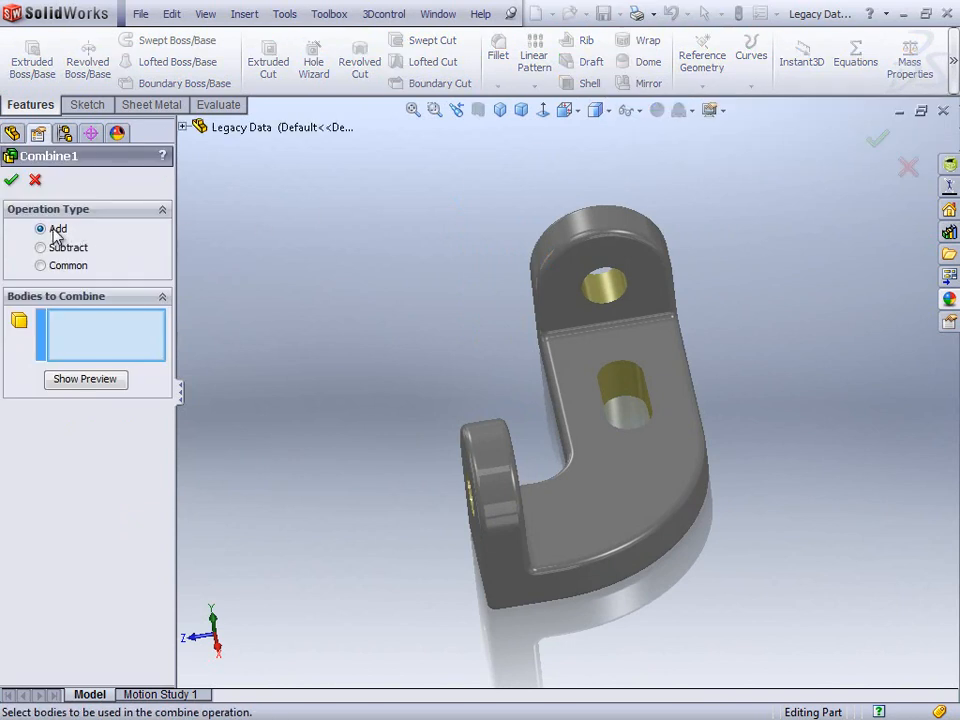
{"action": "left_click_drag", "start_coordinate": [748, 168], "coordinate": [396, 634]}
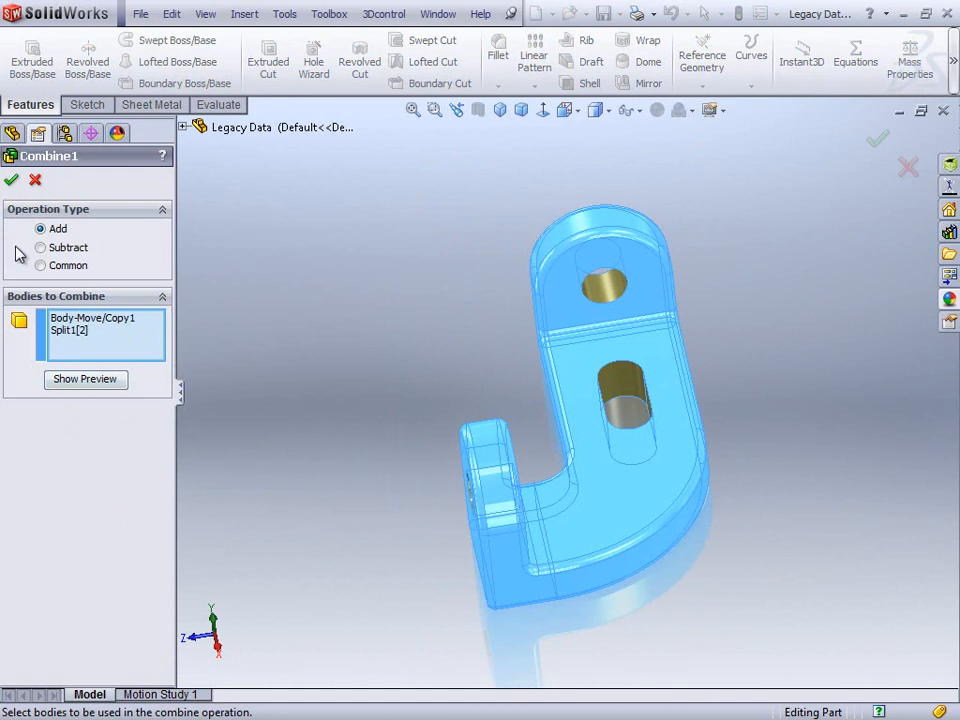
{"action": "left_click", "coordinate": [12, 181]}
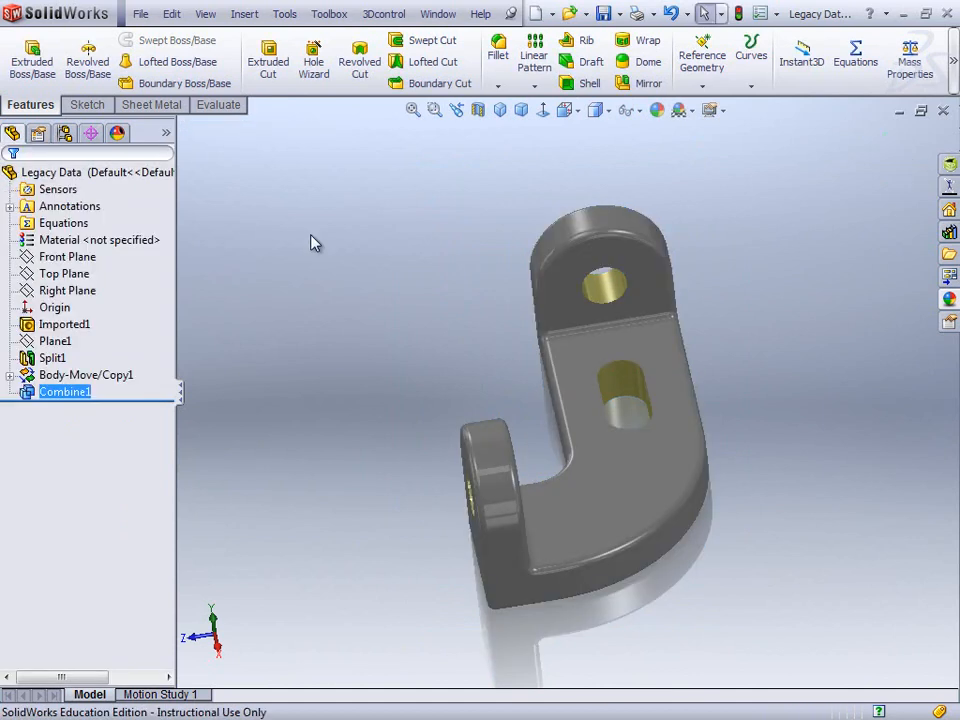
{"action": "middle_click_drag", "start_coordinate": [394, 326], "coordinate": [523, 409]}
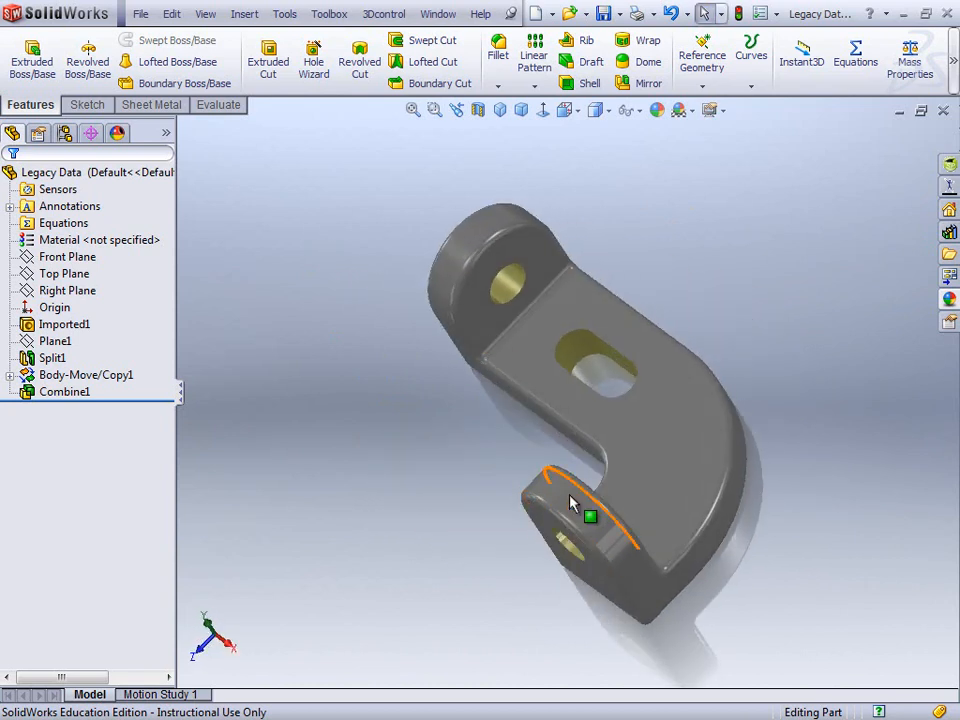
{"action": "middle_click_drag", "start_coordinate": [493, 489], "coordinate": [377, 403]}
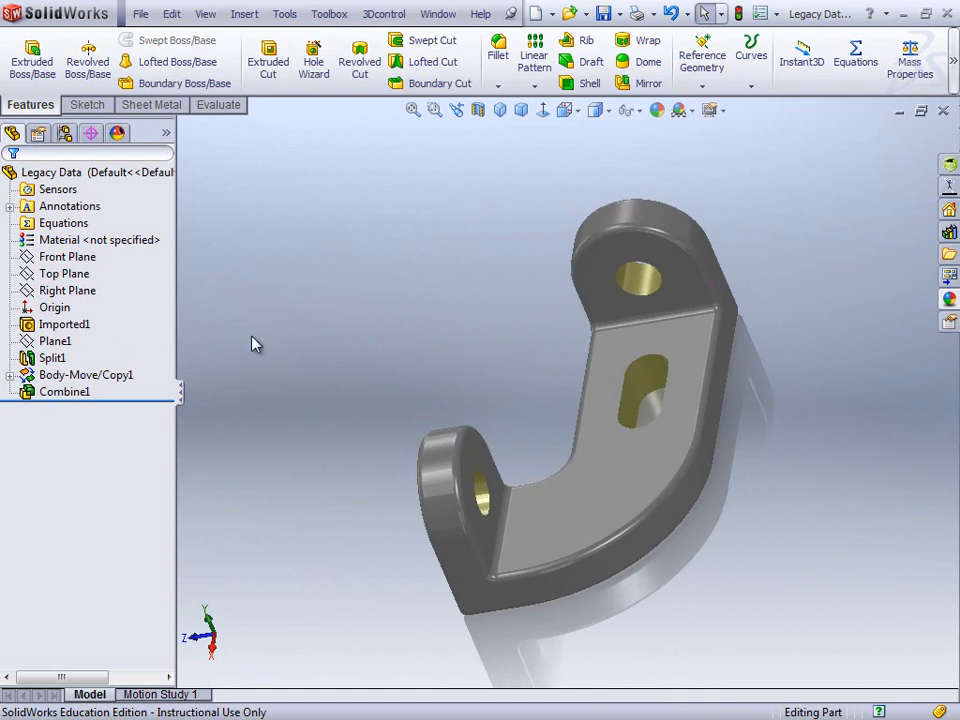